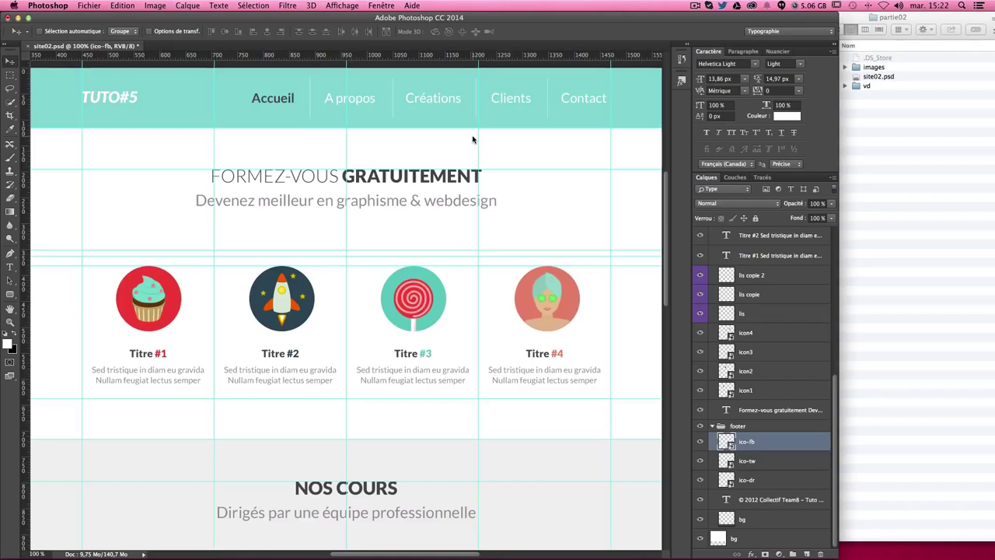
Select the cupcake's icon1 layer and toggle the cupcake and rocket icons to check their layers
right_click(154, 298)
left_click(174, 299)
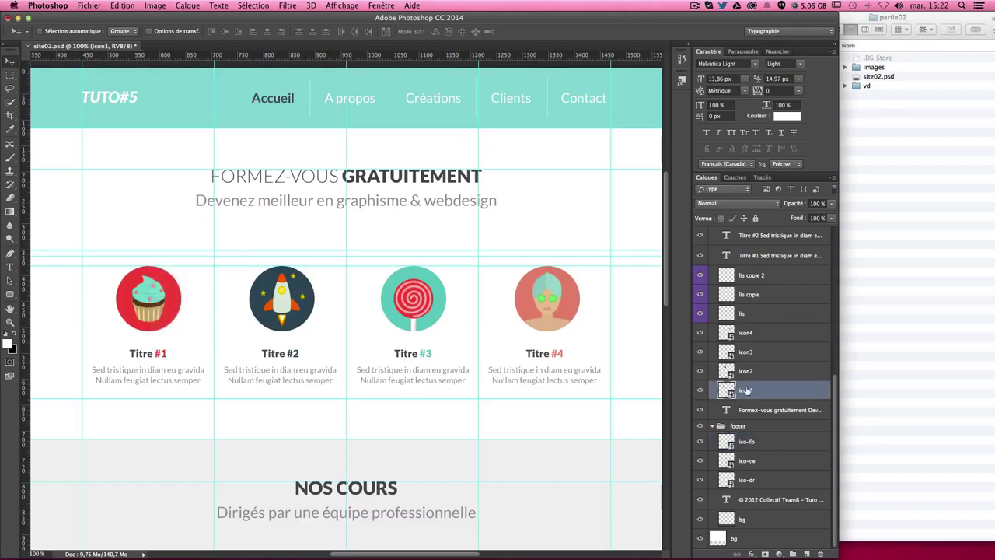
left_click(700, 390)
left_click(700, 389)
left_click(699, 371)
Rename the icon1 layer to icon1.jpg
double_click(747, 390)
left_click(758, 391)
type("1")
type(".jpg")
key("Return")
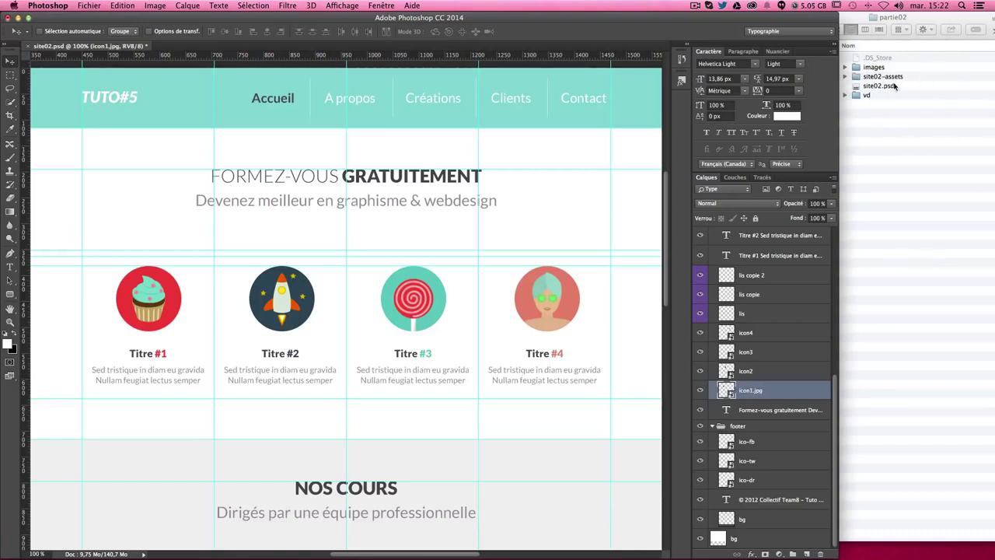
Open site02-assets in Finder and preview the exported icon1.jpg cupcake
left_click(861, 79)
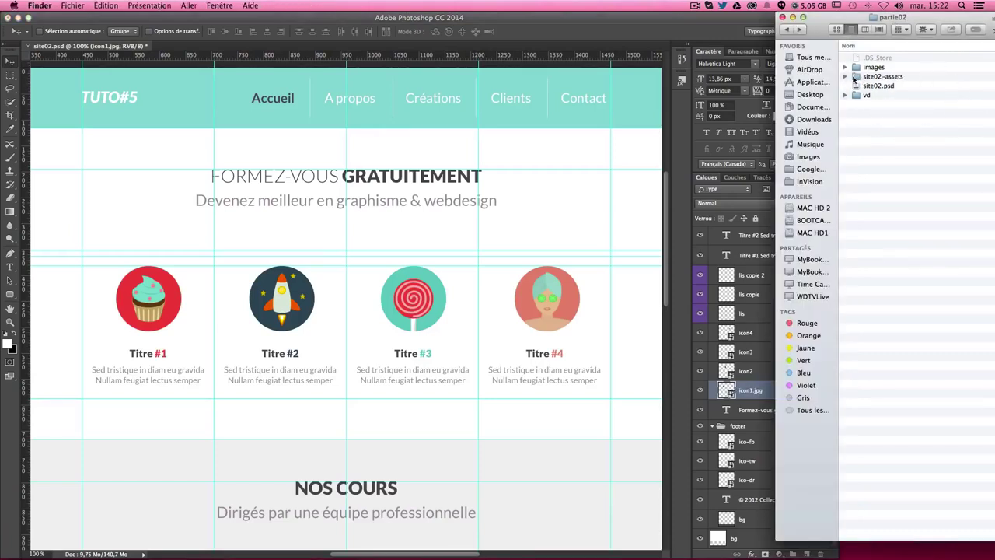
double_click(856, 77)
double_click(866, 58)
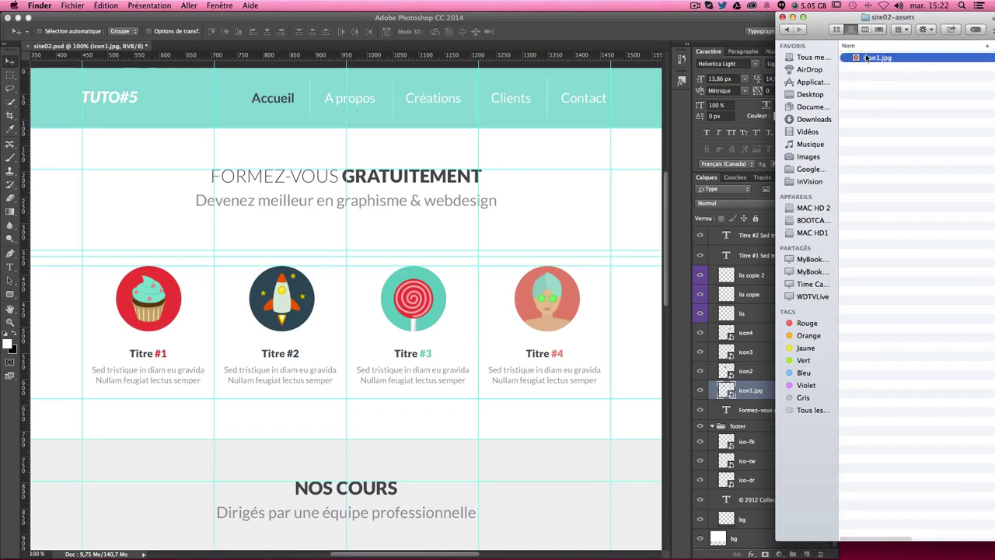
left_click(10, 19)
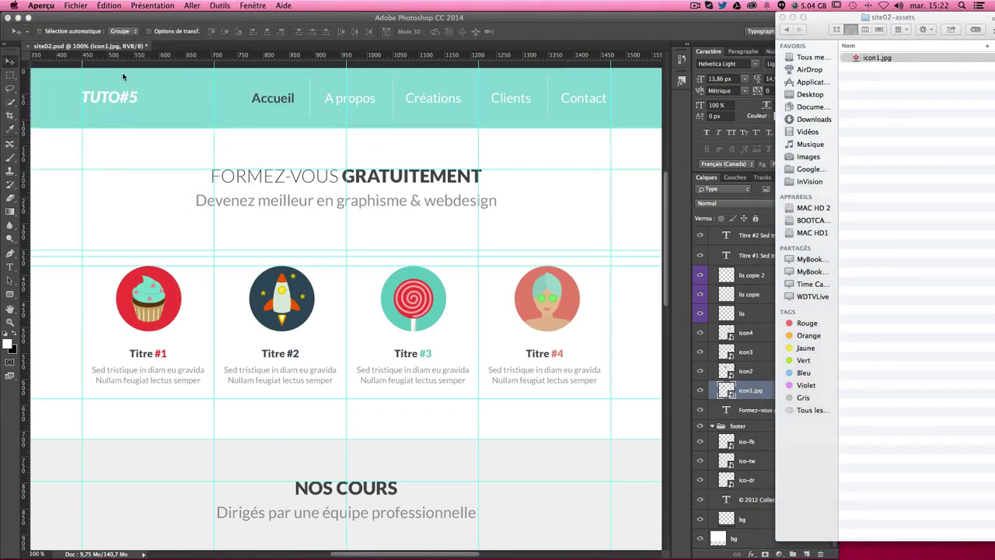
Rename the cupcake layer from icon1.jpg to icon1.png
left_click(754, 390)
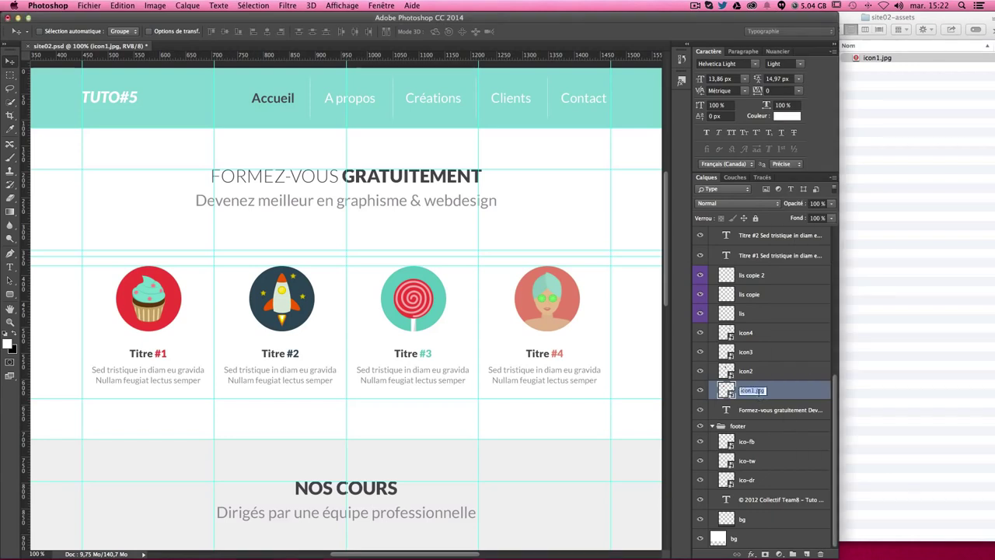
double_click(752, 391)
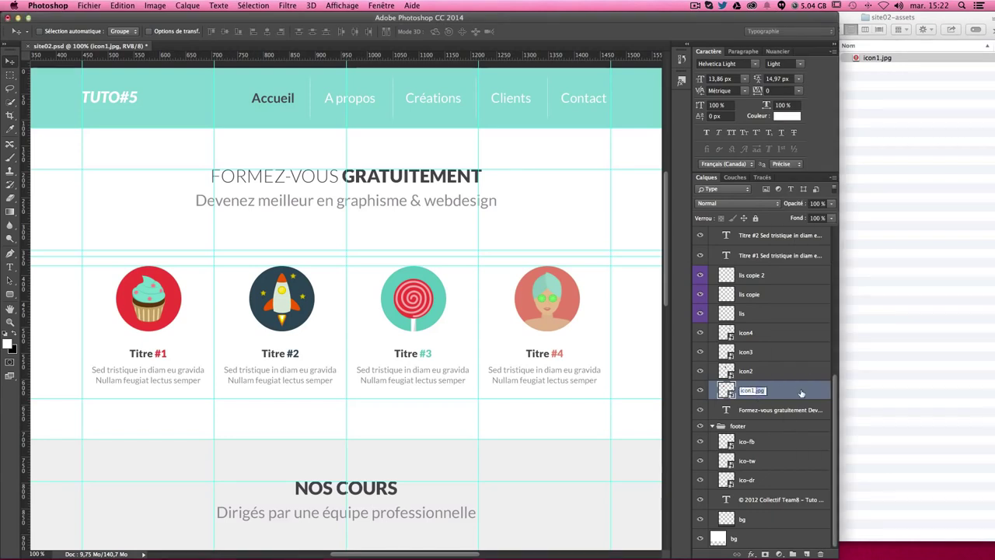
key("BackSpace")
key("BackSpace")
type("ng")
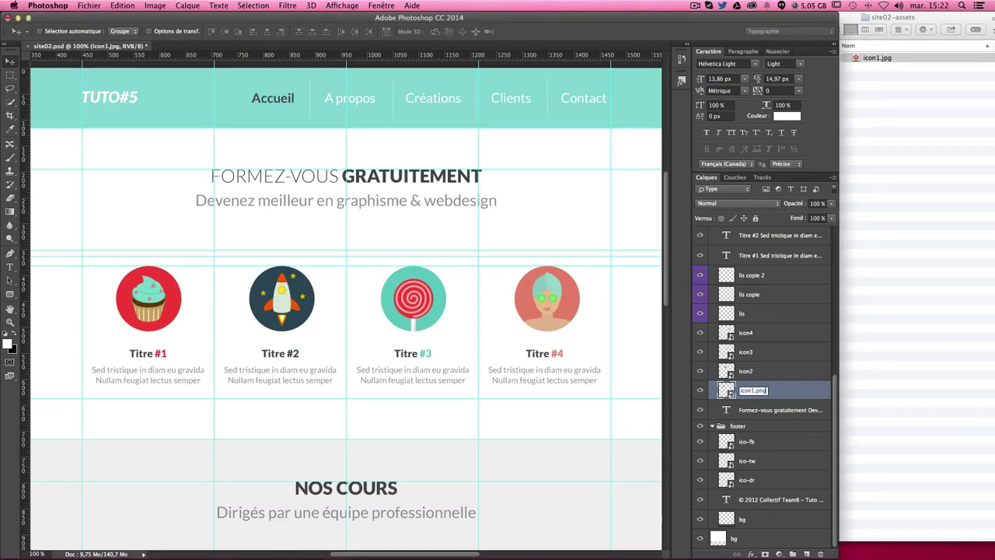
key("Return")
Preview the newly exported icon1.png from Finder, then return to Photoshop
left_click(878, 109)
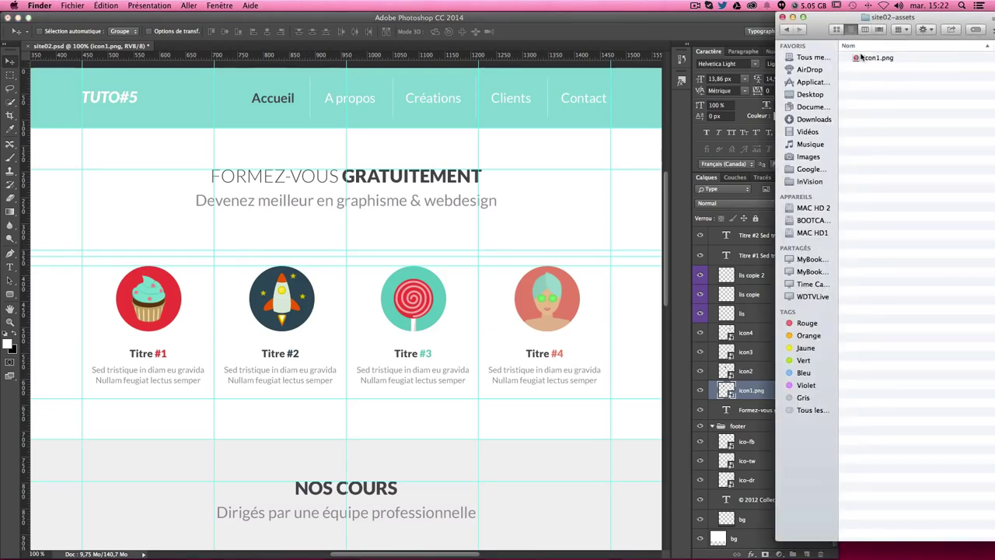
double_click(878, 58)
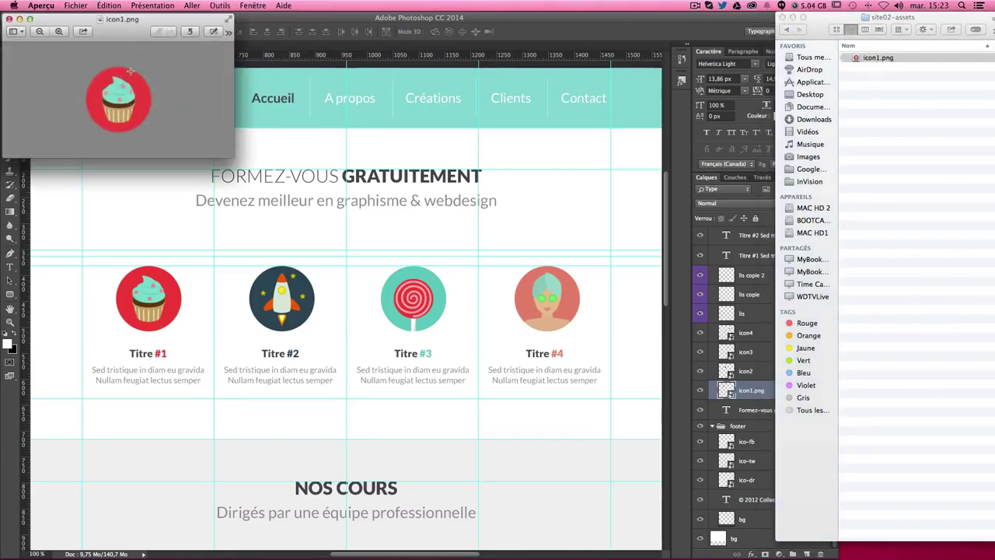
left_click(9, 20)
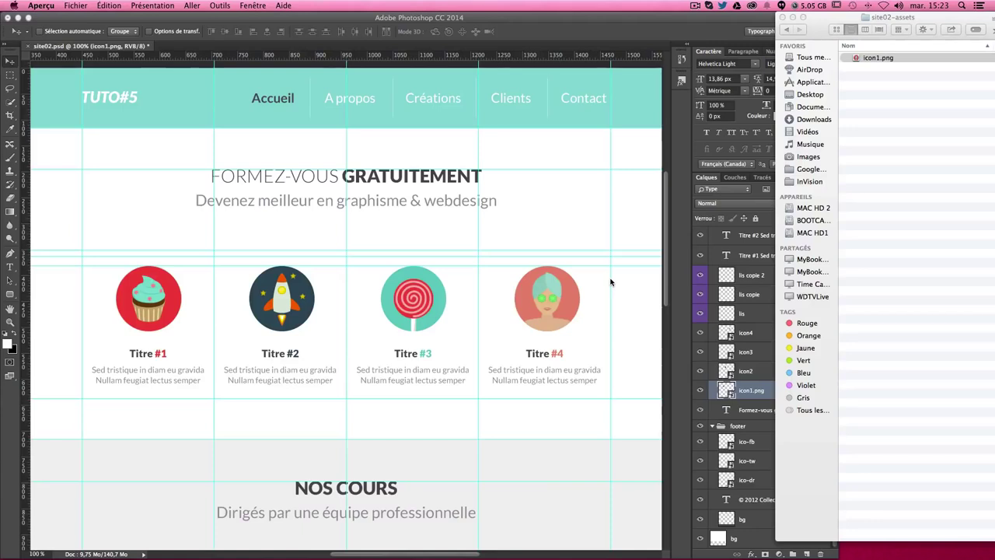
left_click(589, 240)
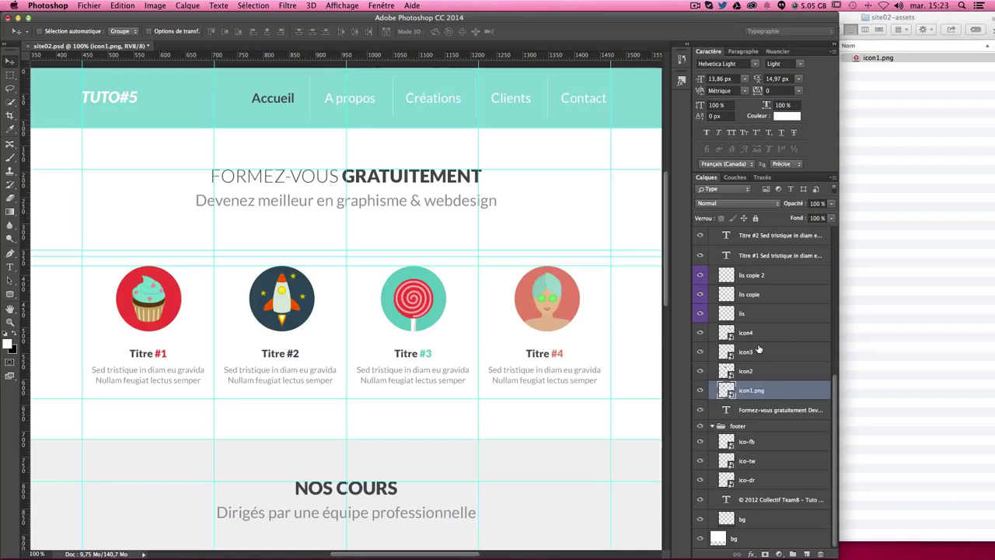
Click in the Layers panel of site02.psd
left_click(722, 390)
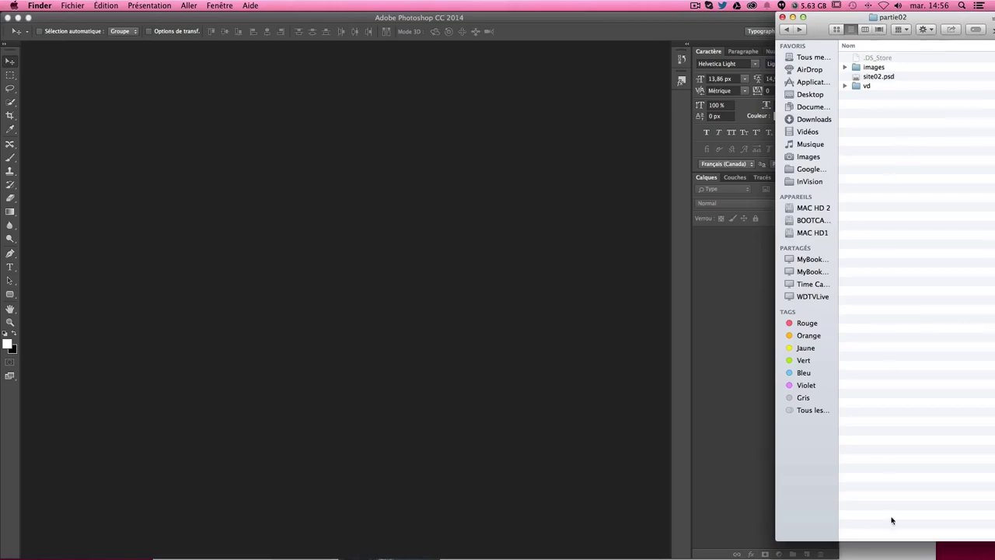
left_click(882, 554)
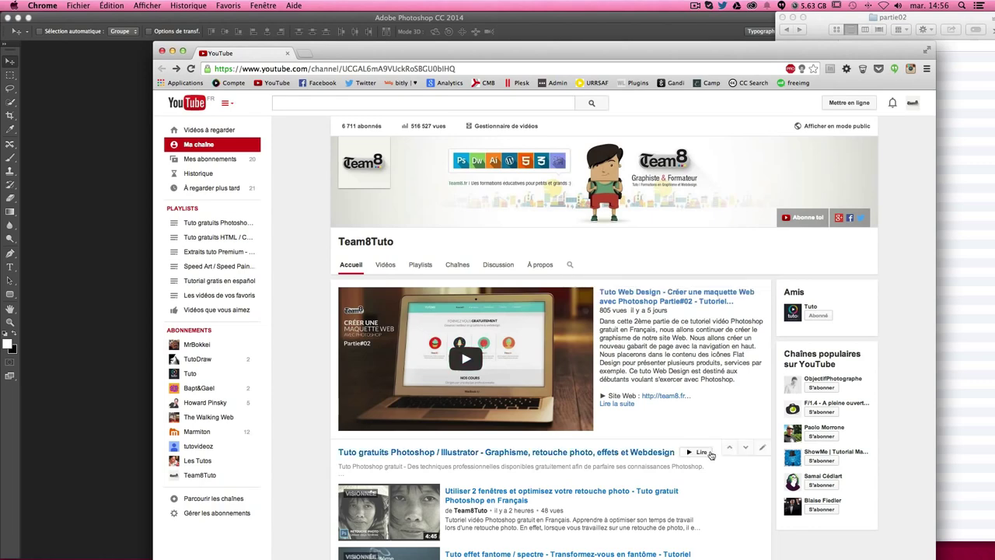
left_click(386, 268)
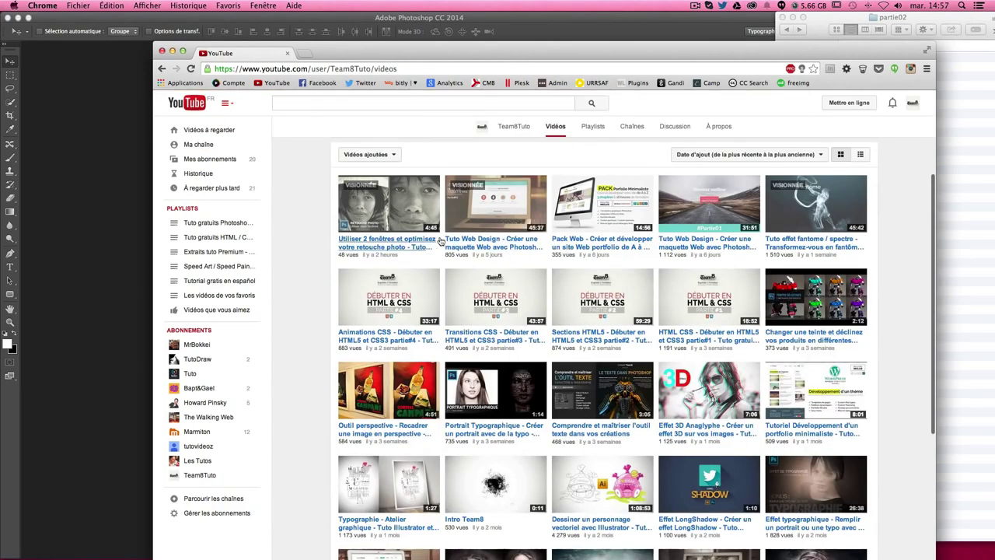
left_click(501, 247)
scroll(435, 381, "down", 2)
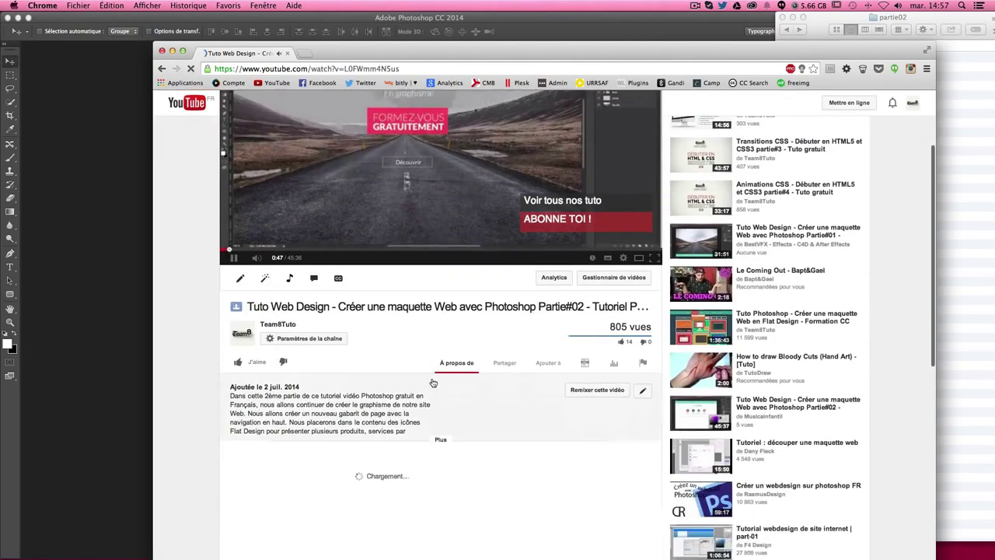
scroll(454, 370, "down", 3)
scroll(455, 371, "down", 2)
left_click(440, 243)
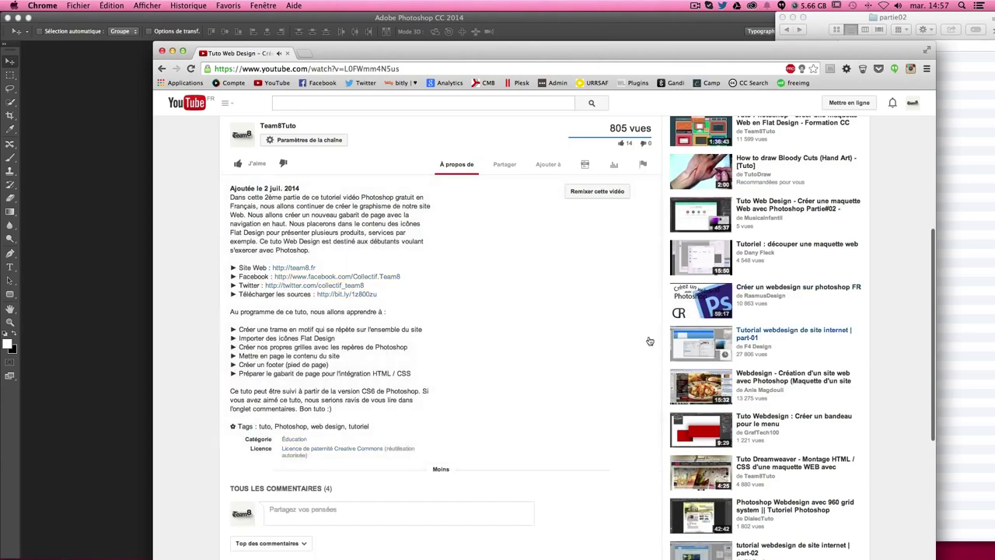
scroll(256, 202, "up", 4)
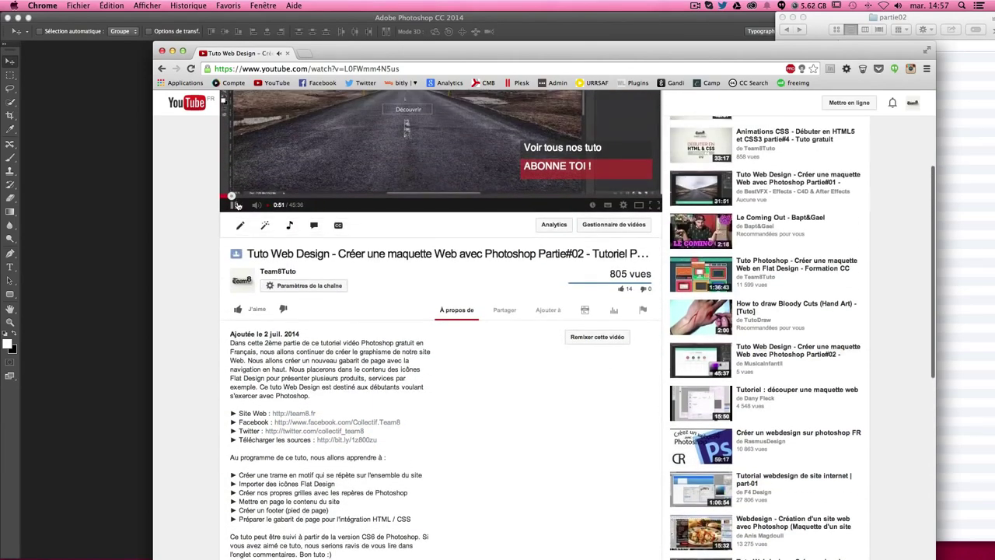
scroll(272, 295, "down", 3)
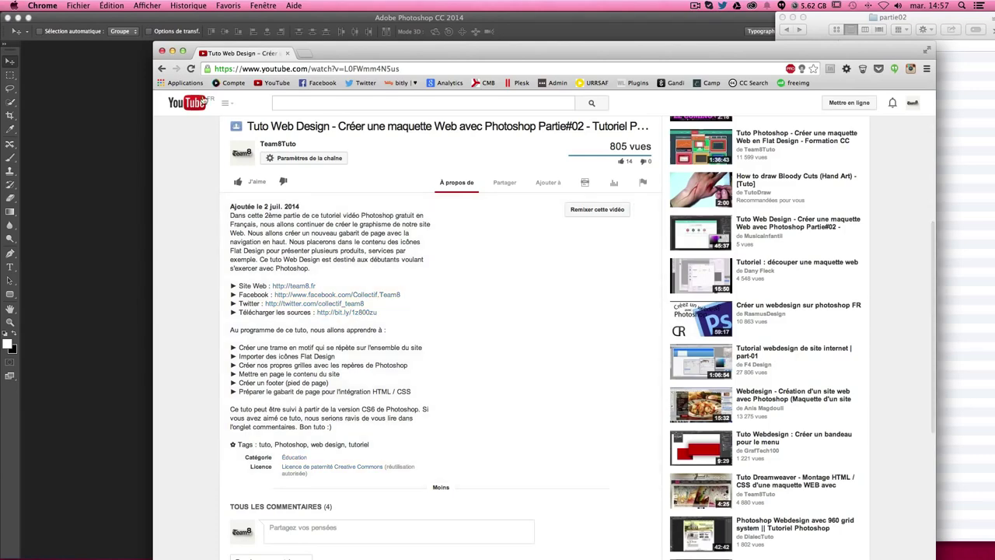
Open site02.psd from the partie02 folder and zoom the mockup to 100%
left_click(172, 52)
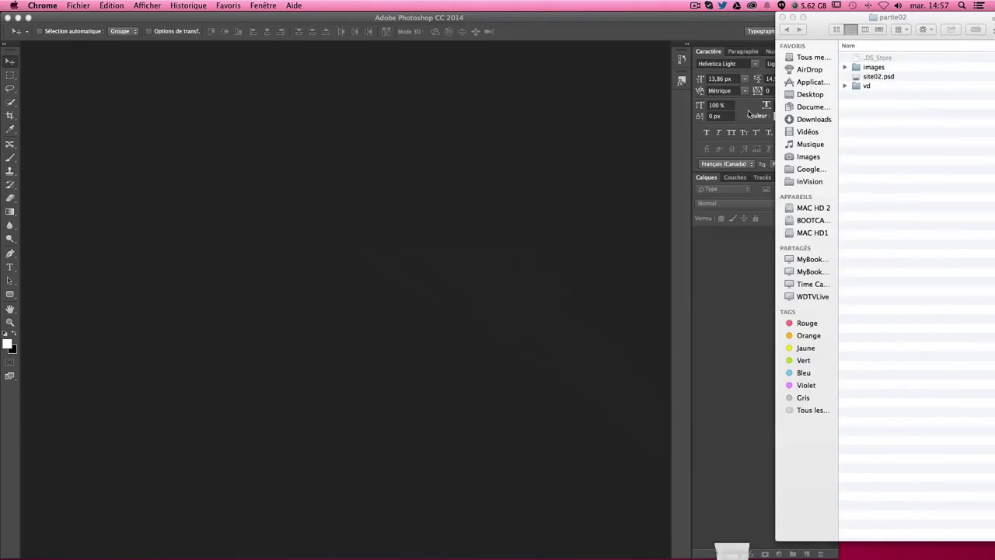
left_click(886, 148)
double_click(873, 77)
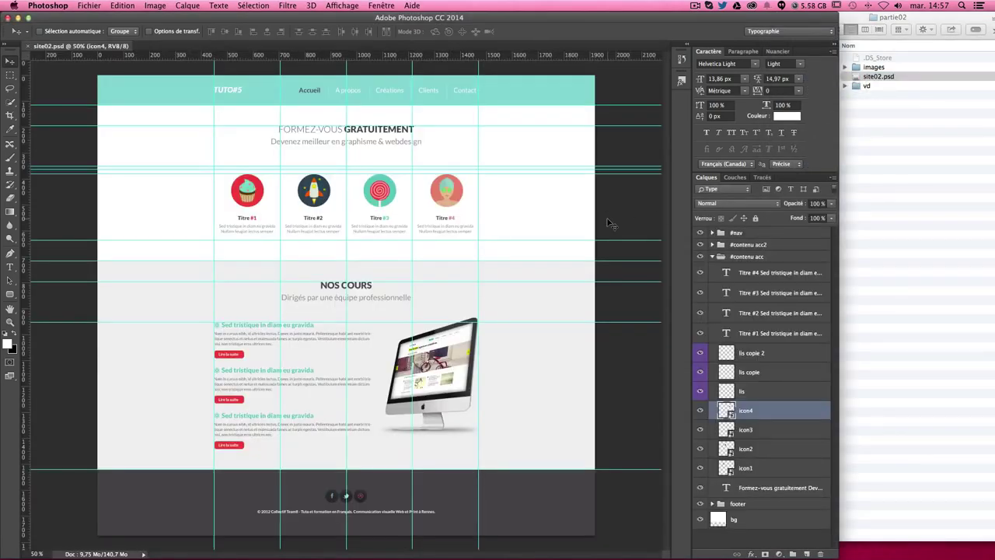
key("super+plus")
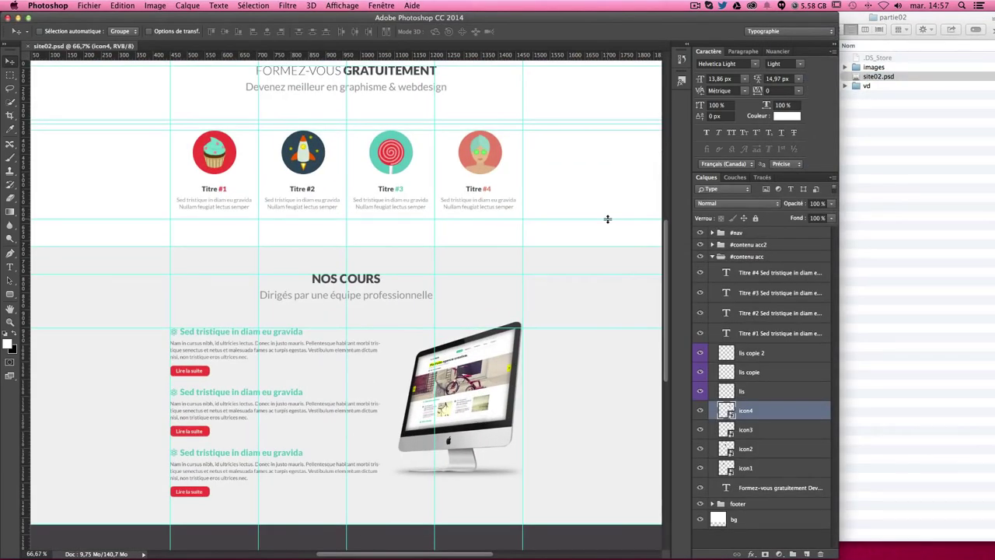
key("super+plus")
scroll(611, 240, "up", 5)
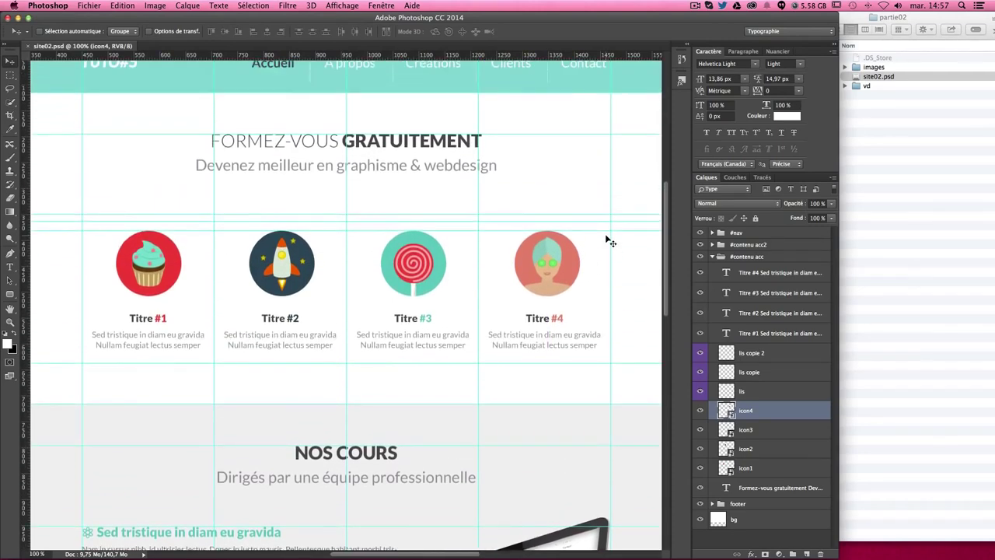
scroll(611, 241, "up", 3)
scroll(186, 330, "down", 1)
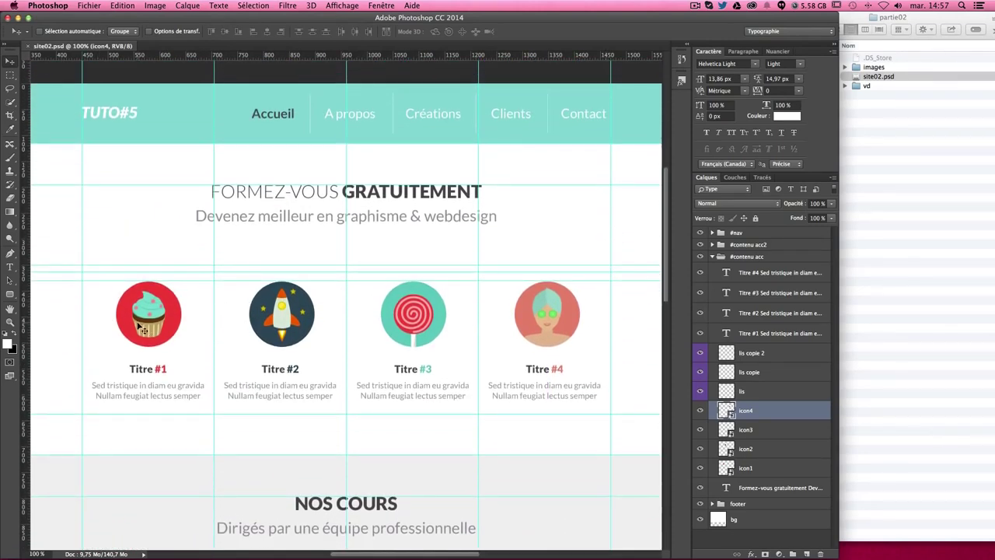
Toggle the fourth and rocket icons' visibility to check them, then select the icon1 layer
left_click(700, 411)
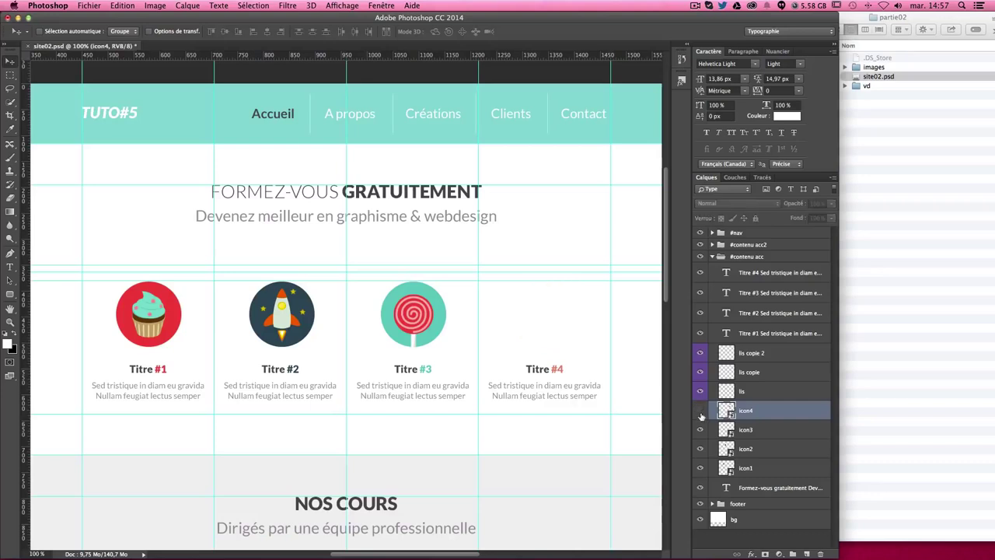
left_click(699, 429)
left_click(700, 448)
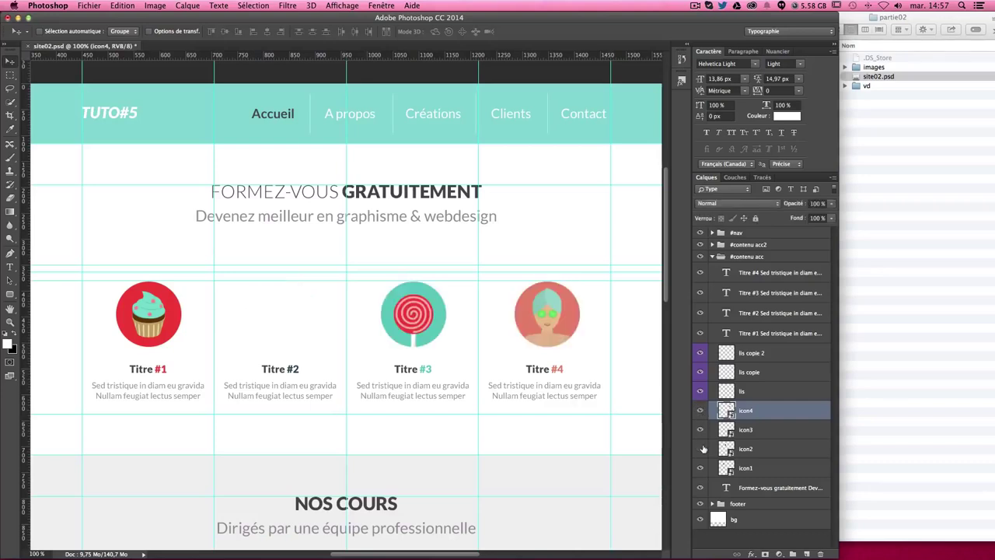
left_click(700, 468)
left_click(785, 469)
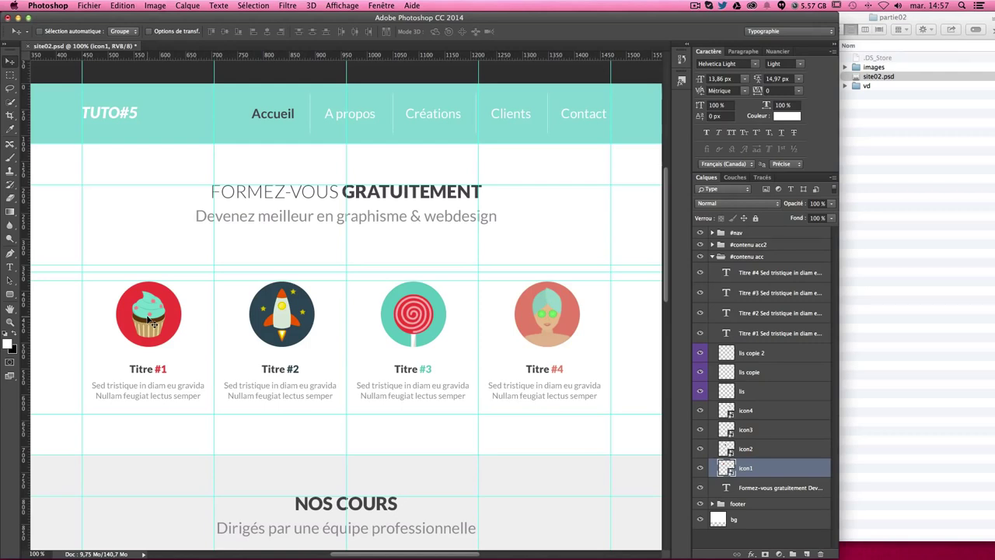
Enable Fichier > Générer > Fichiers d'image for site02.psd
left_click(88, 8)
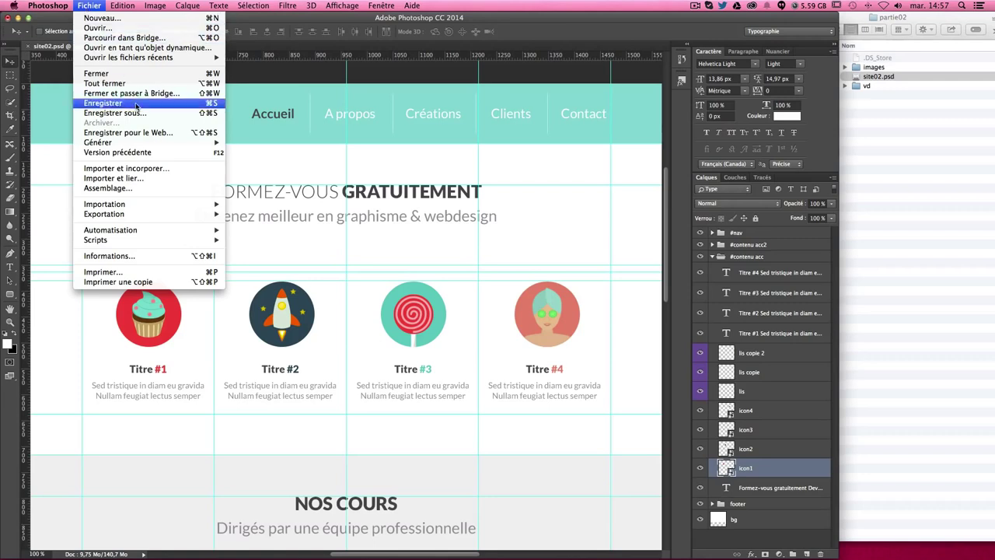
mouse_move(124, 143)
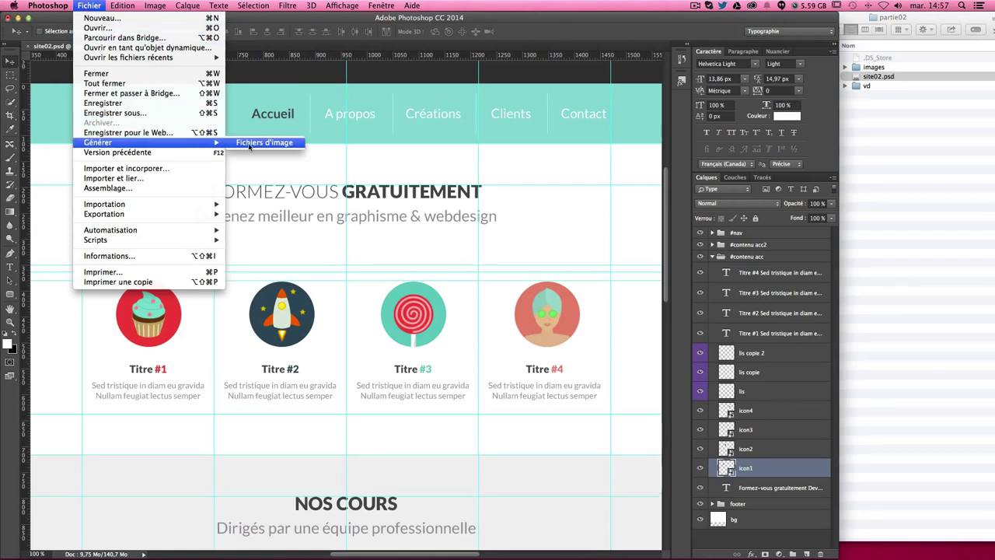
left_click(263, 143)
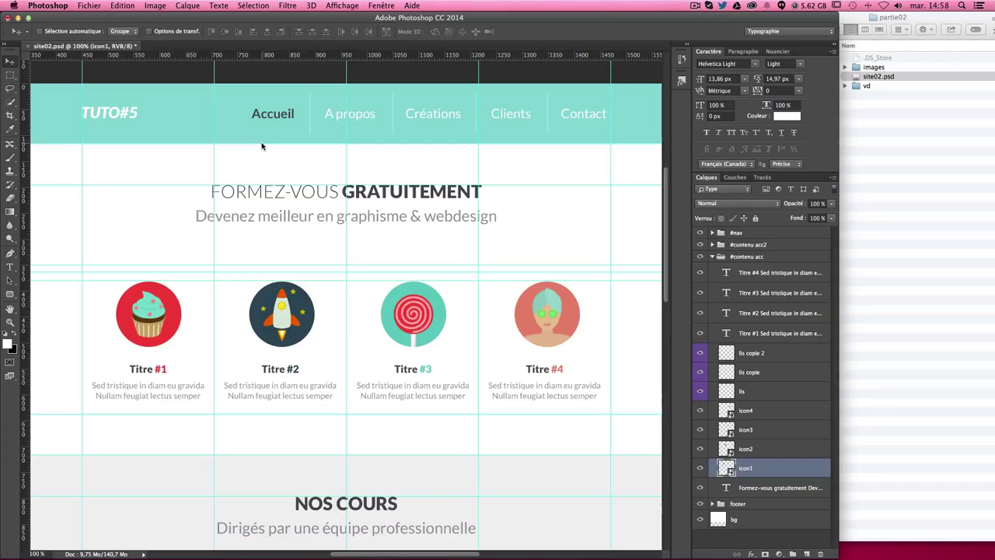
Hide the cupcake icon, rename its icon1 layer to icon1.png, and bring the Finder folder forward
left_click(700, 468)
right_click(156, 320)
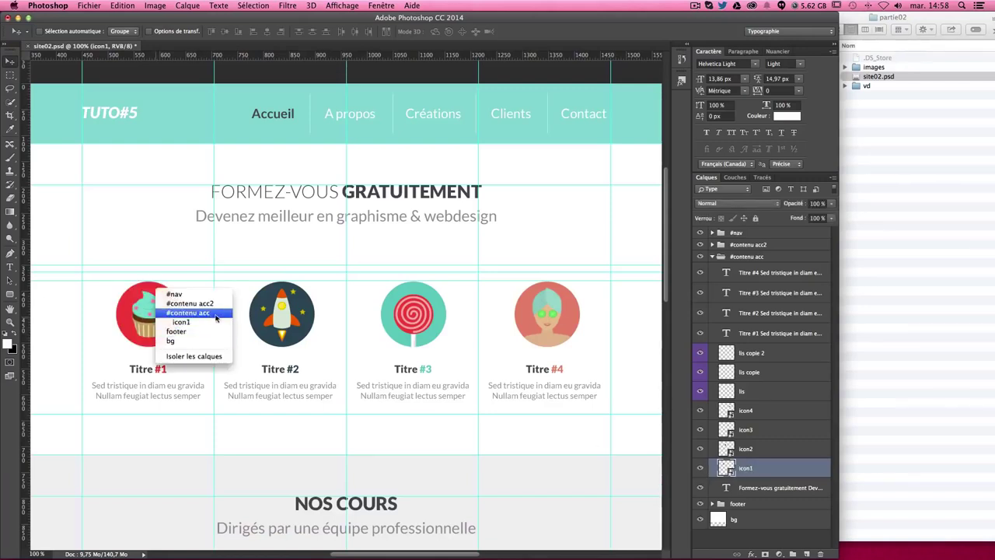
left_click(180, 322)
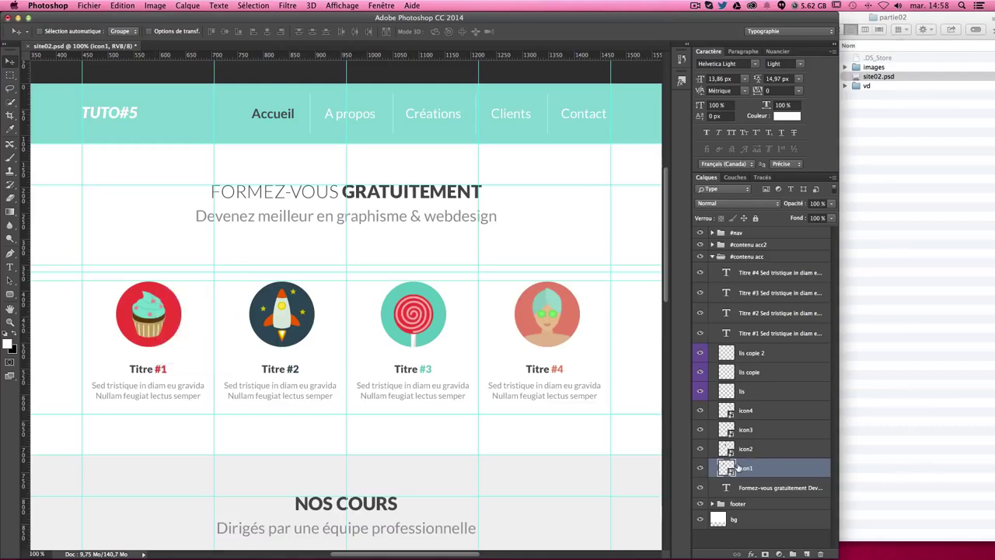
double_click(747, 469)
key("Right")
type(".p")
type("ng")
key("Return")
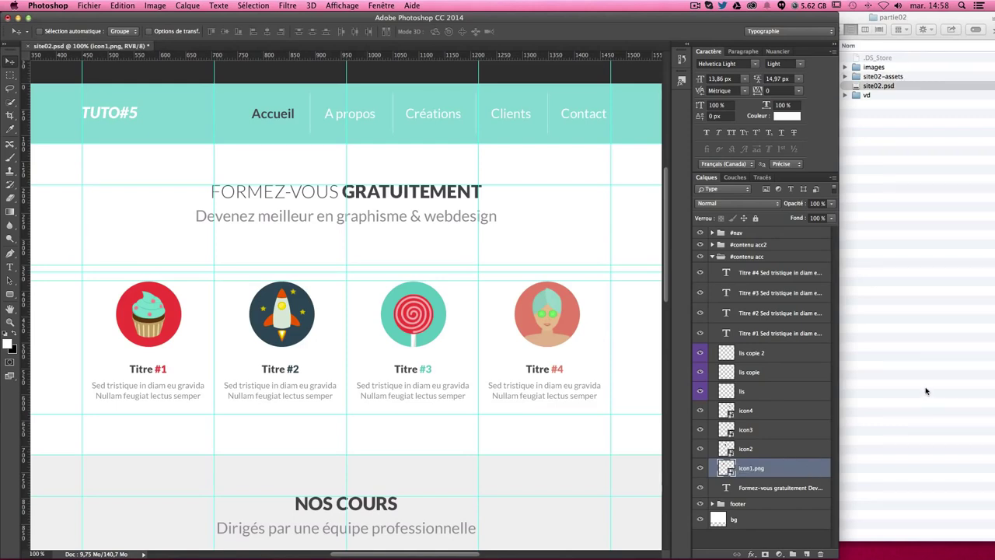
left_click(922, 173)
left_click(898, 116)
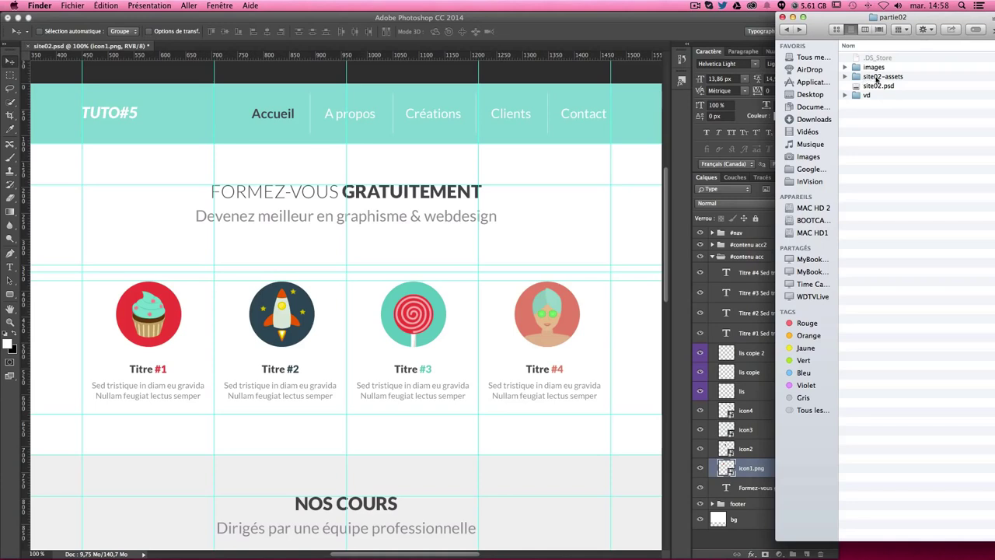
Expand site02-assets, open icon1.png in Preview to check the cupcake, then close it
left_click(846, 77)
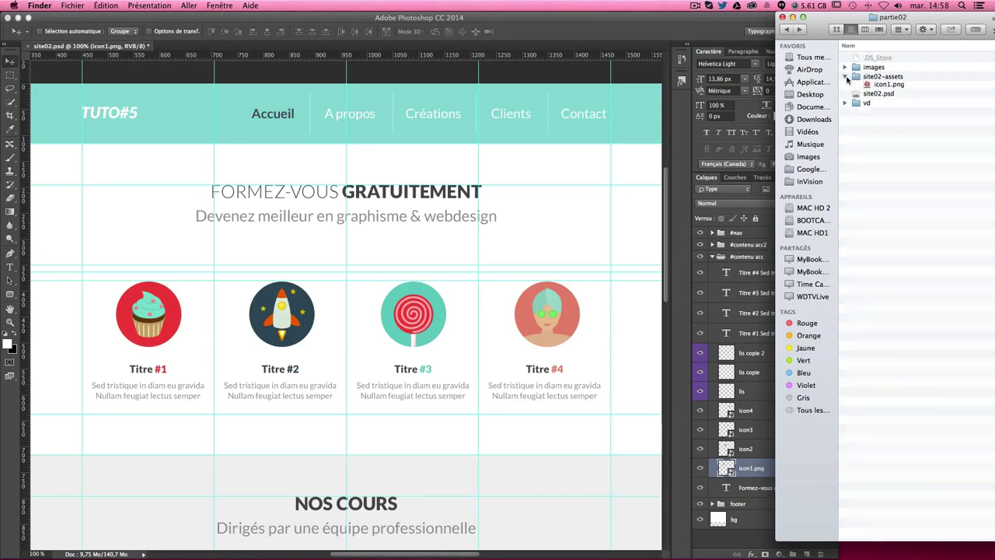
left_click(846, 77)
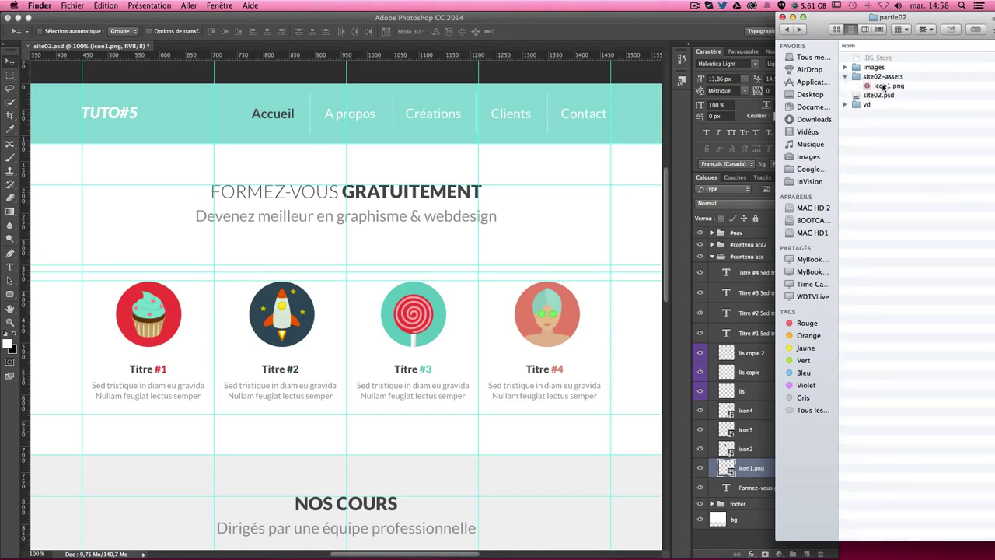
left_click(882, 87)
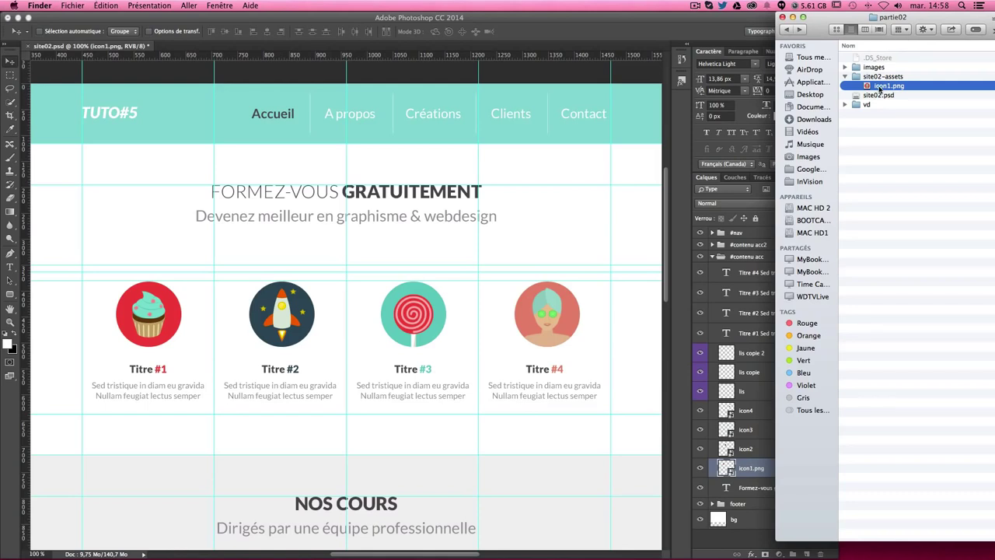
double_click(882, 86)
left_click_drag(117, 21, 582, 75)
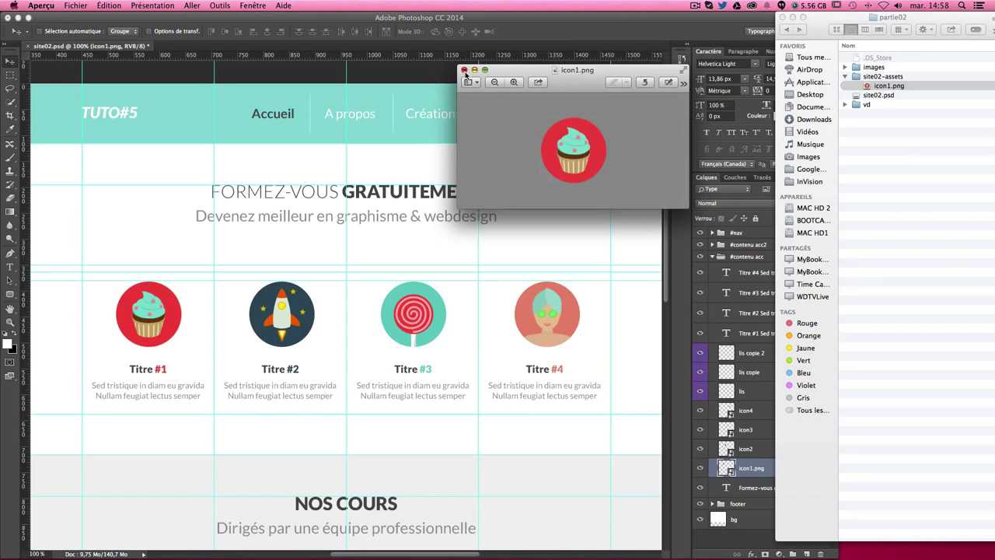
left_click(464, 71)
Rename the rocket's icon2 layer to icon2.png
left_click(748, 449)
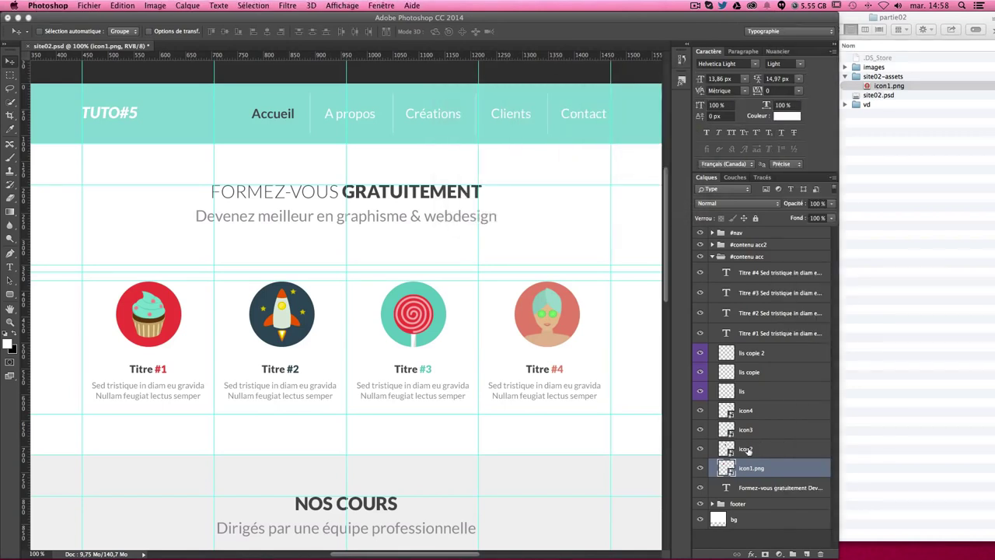
double_click(747, 449)
type("icon2")
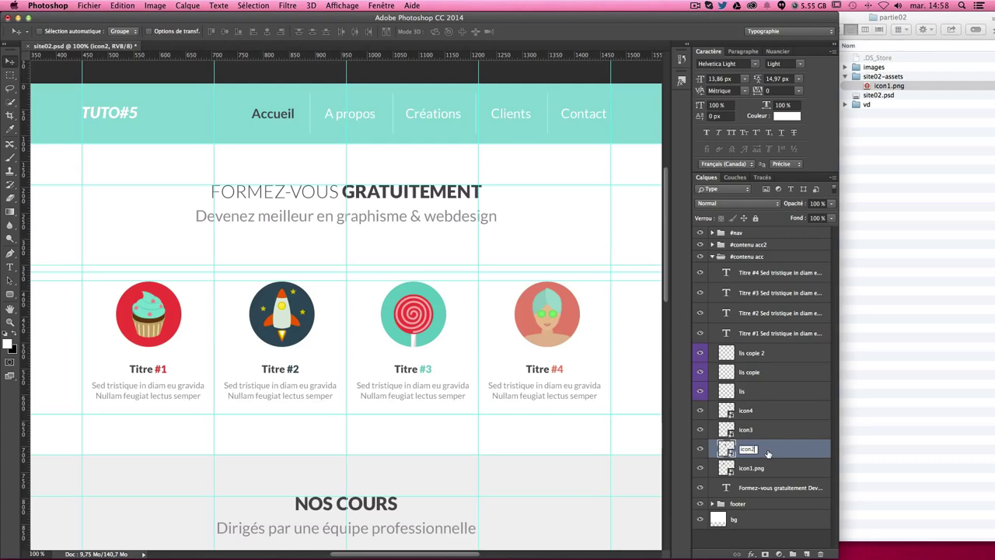
type(".png")
key("Return")
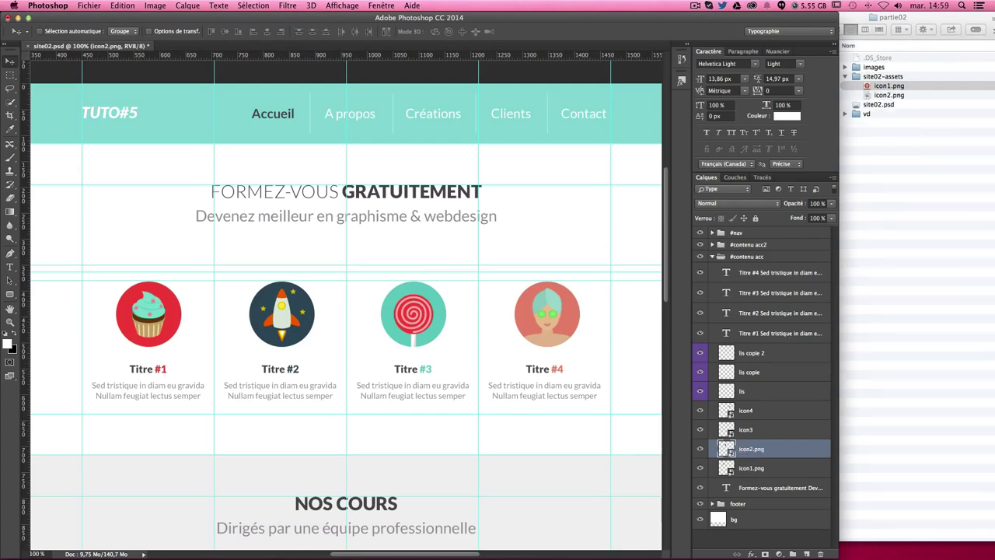
Preview the exported icon2.png from Finder, close it, and return to Photoshop
double_click(883, 94)
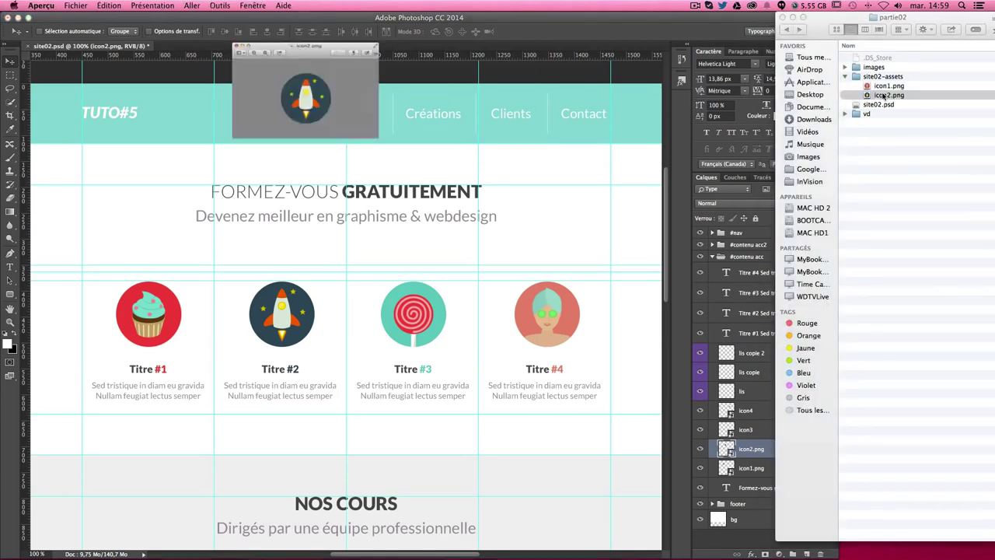
left_click_drag(117, 19, 435, 126)
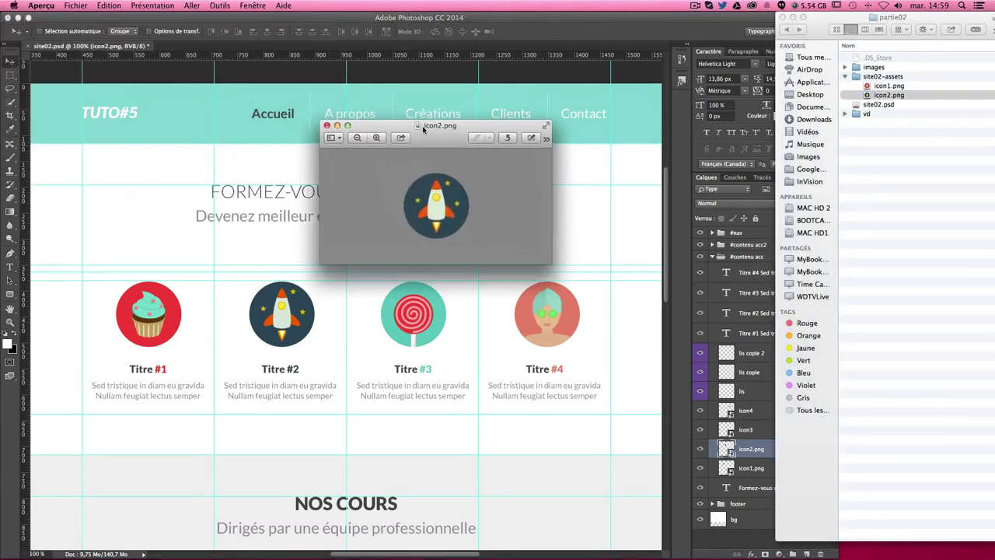
left_click(328, 126)
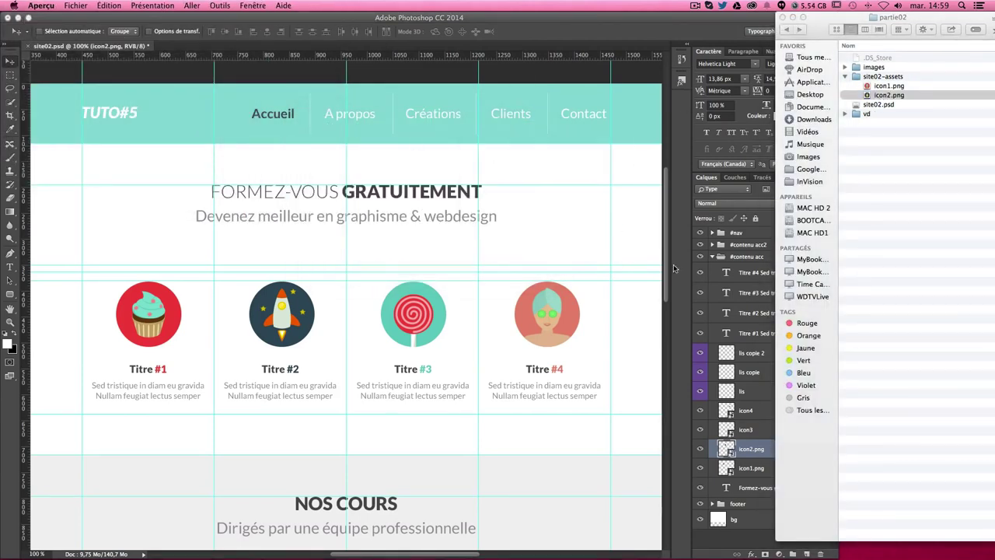
left_click(751, 433)
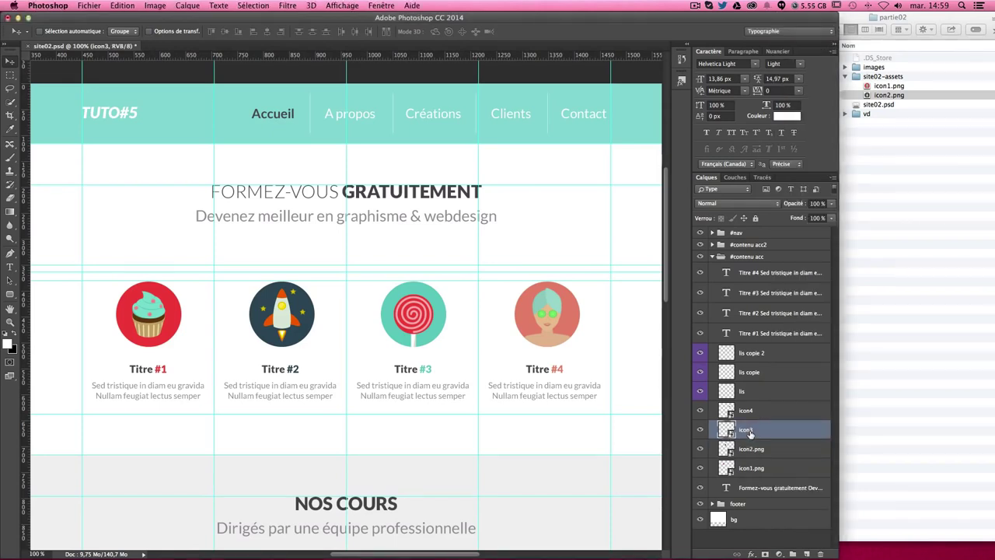
Scroll to the lollipop and select its icon3 layer from the canvas context menu
scroll(511, 360, "down", 1)
scroll(511, 364, "down", 2)
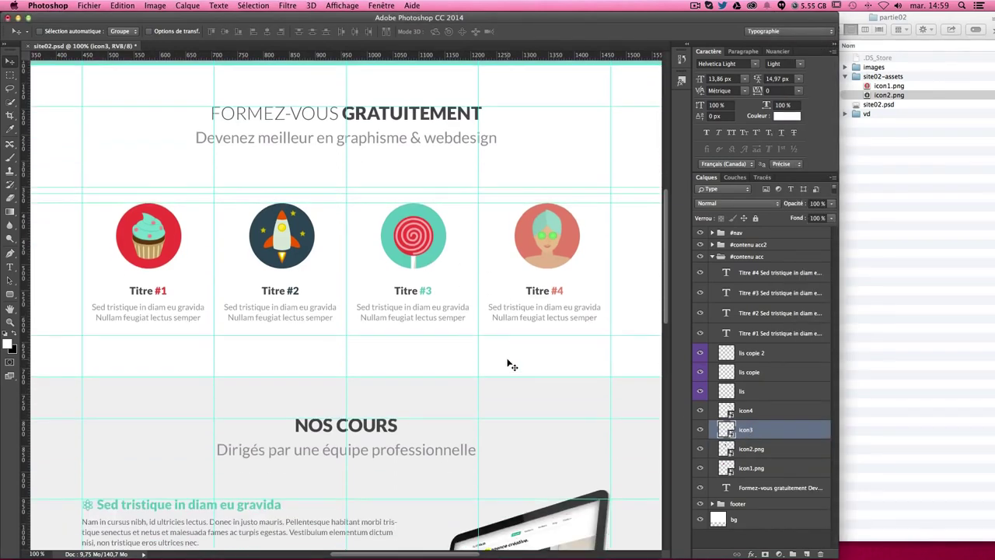
scroll(511, 364, "down", 1)
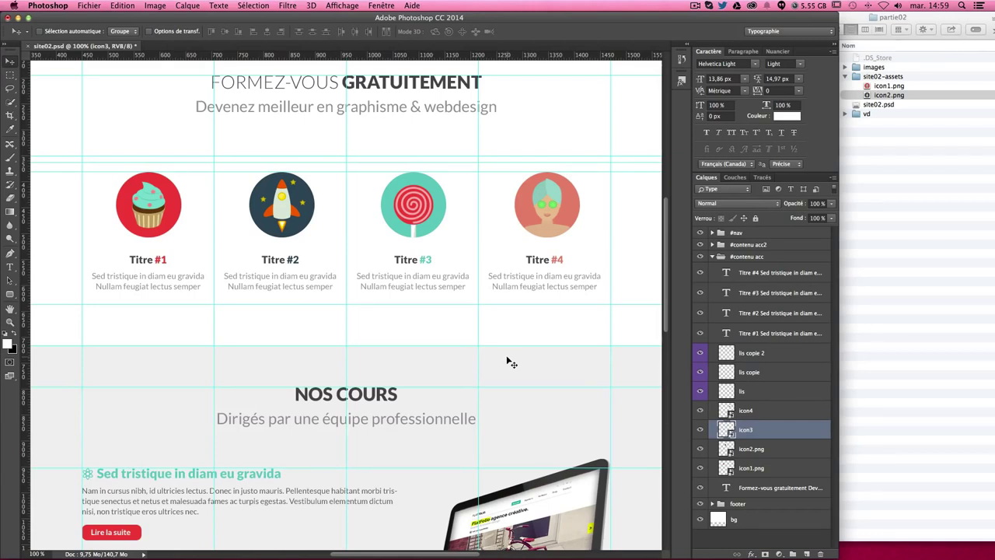
right_click(426, 222)
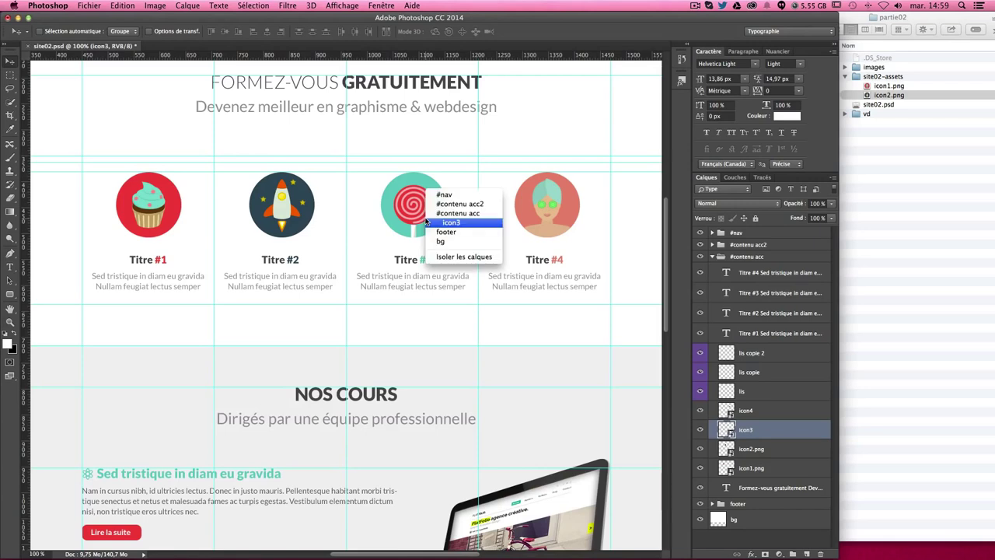
left_click(426, 222)
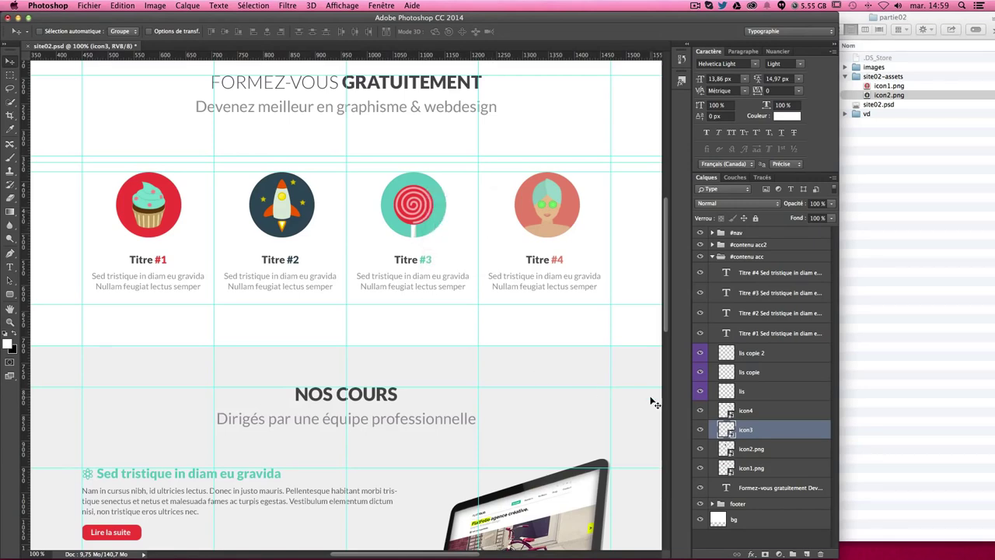
Rename the icon3 layer to icon3.jpg and open the exported file in Preview
double_click(746, 430)
type("3.")
type("jpg")
key("Return")
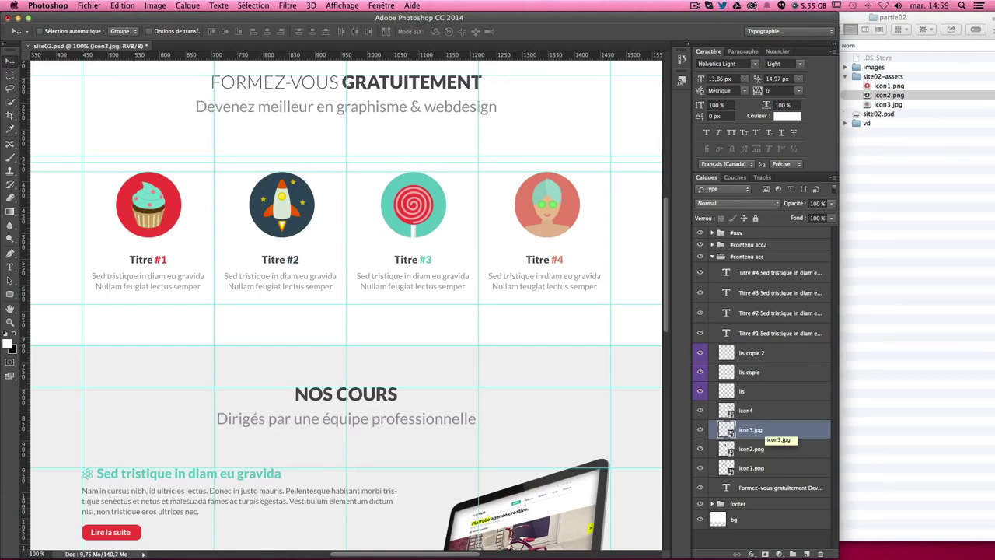
double_click(881, 108)
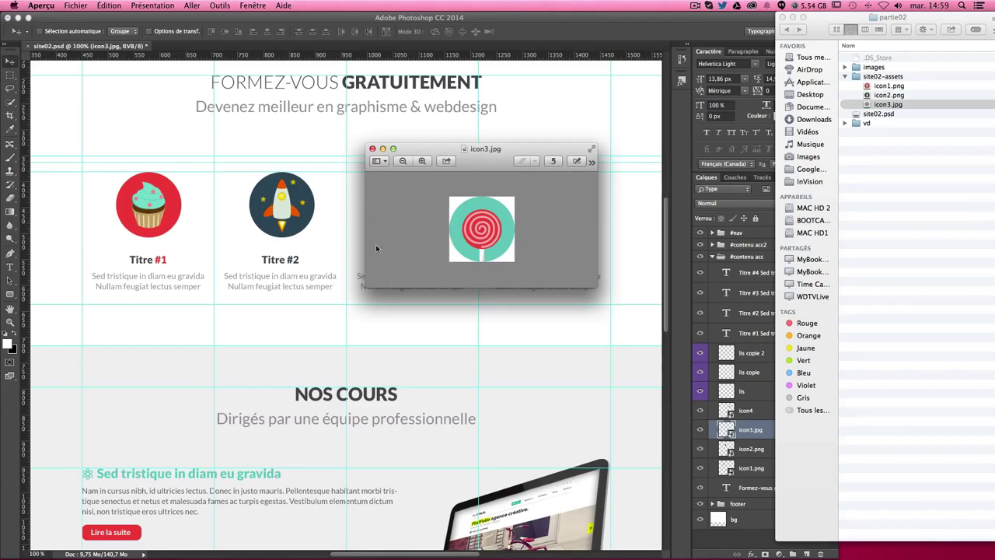
Close the icon3.jpg preview, return to Photoshop and select the icon4 layer
left_click(372, 148)
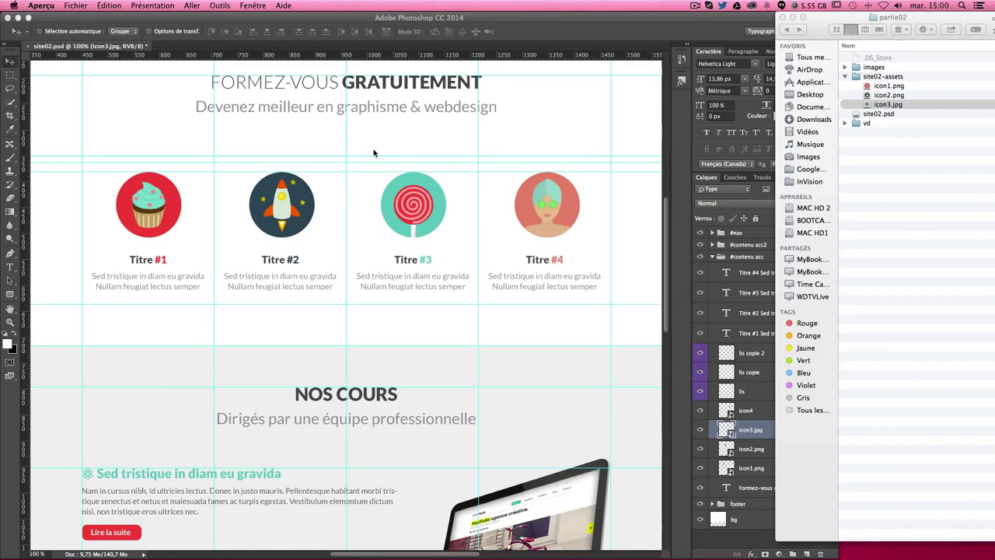
left_click(748, 427)
left_click(754, 410)
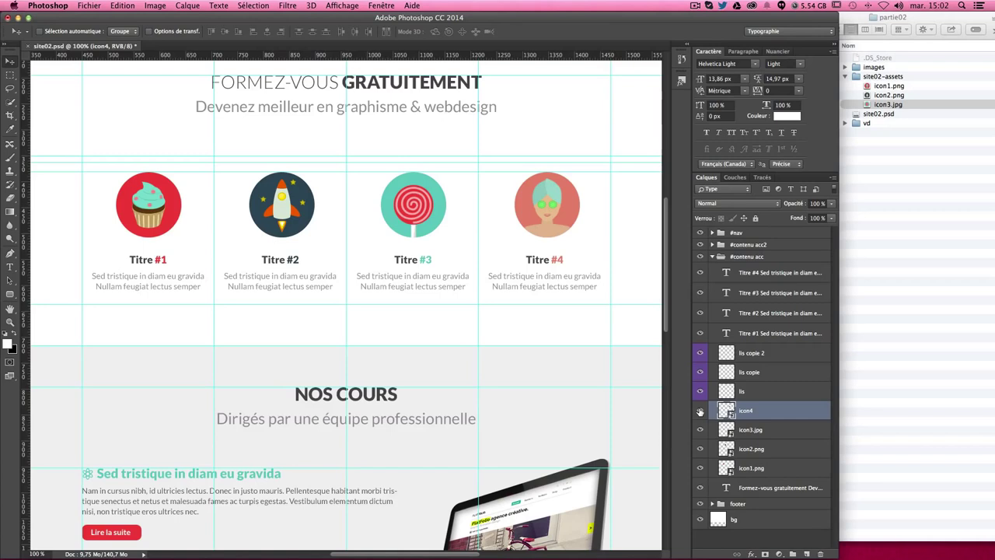
Rename the icon4 layer to 'icon4.jpg, icon4.png' so it exports as both JPG and PNG
double_click(748, 411)
key("Right")
type(".jpg, ")
type("ic")
type("on")
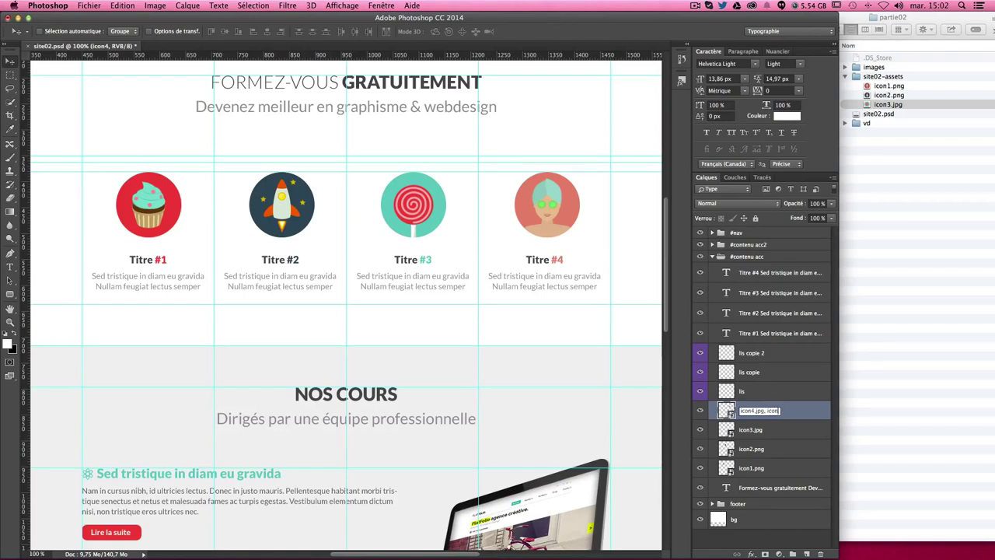
type("4")
type(".png")
key("Return")
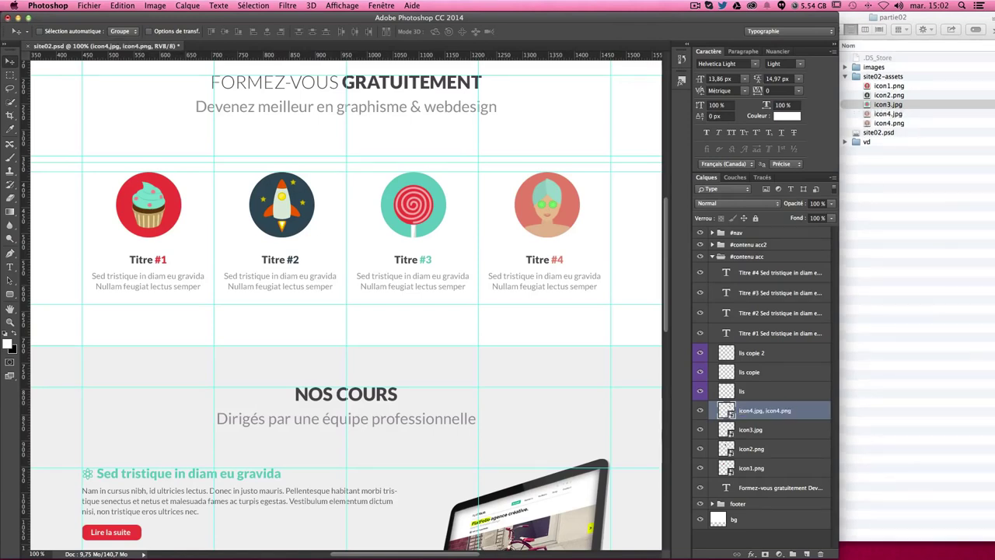
Open icon4.jpg and icon4.png from site02-assets in Preview to compare them, then close both
left_click(888, 104)
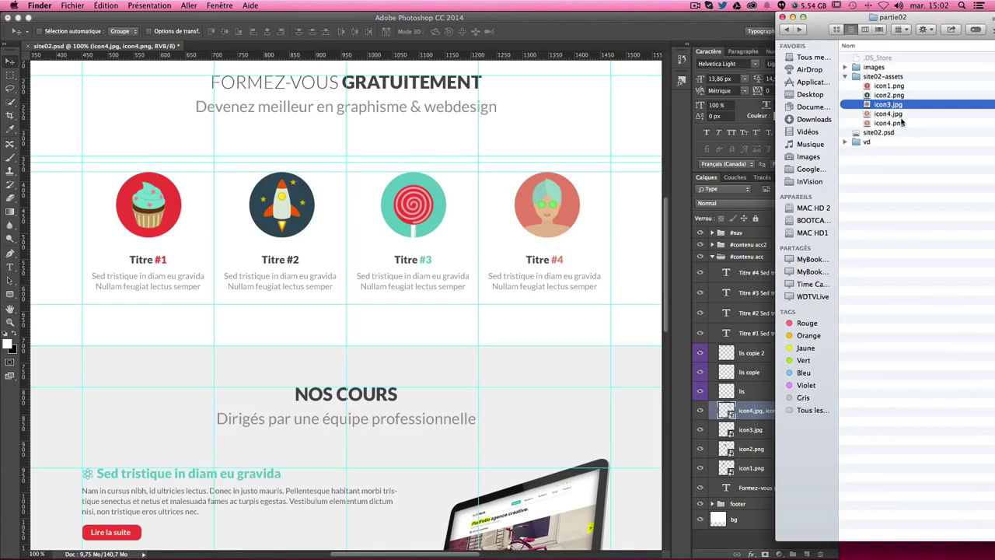
double_click(886, 114)
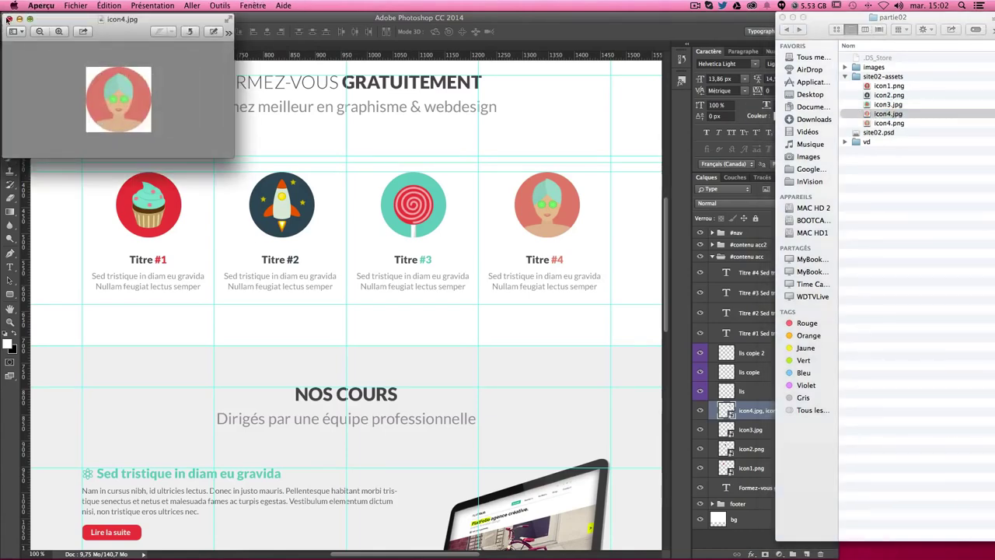
left_click(9, 18)
left_click(881, 124)
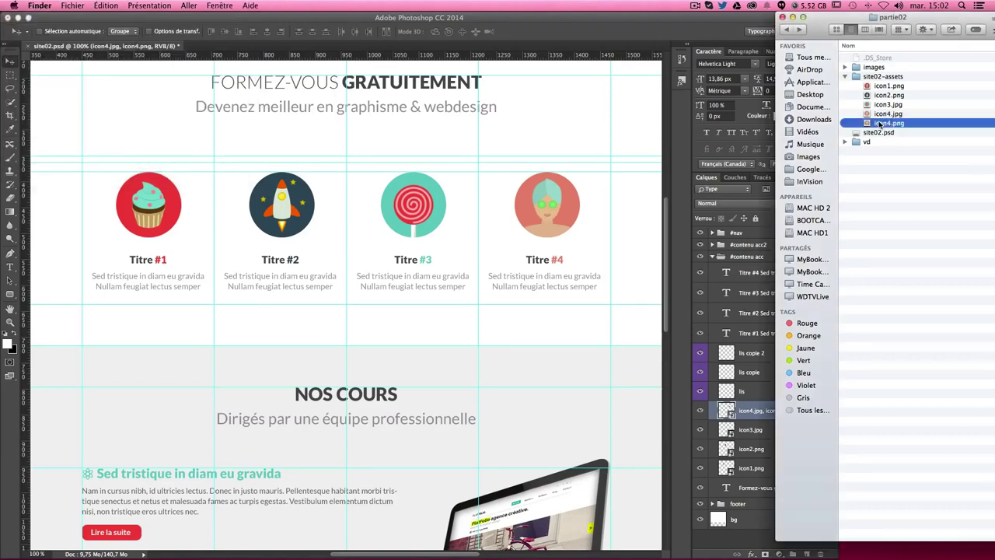
double_click(881, 124)
left_click(9, 18)
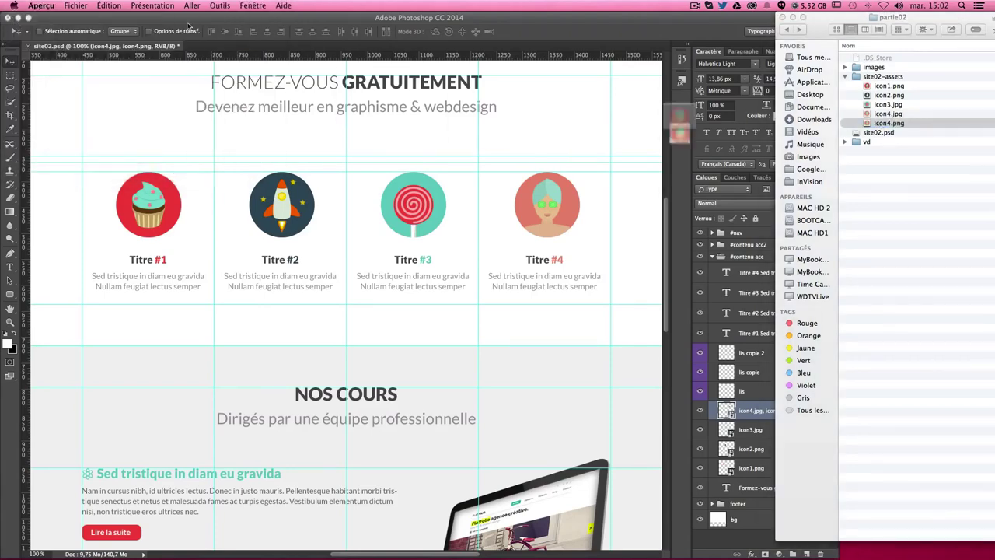
left_click(895, 195)
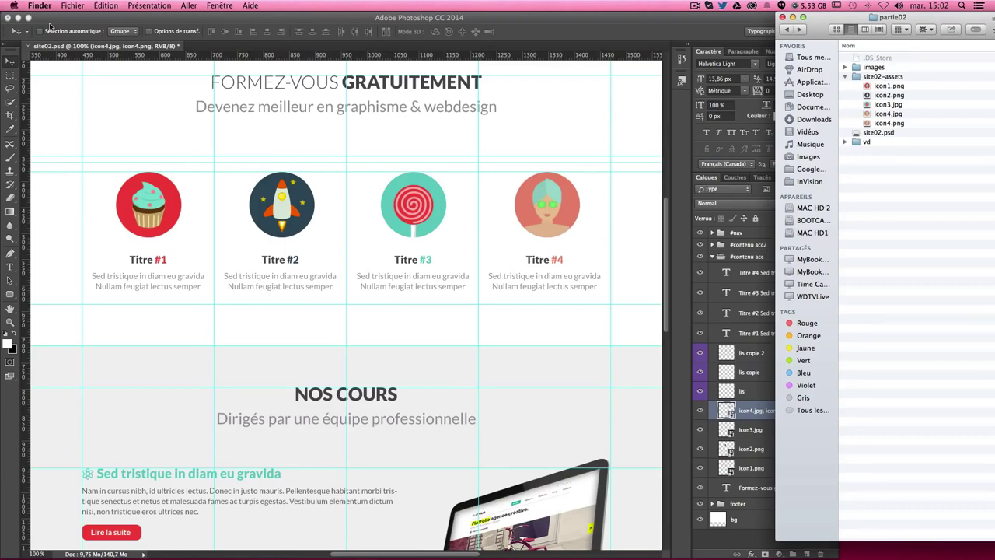
left_click(76, 20)
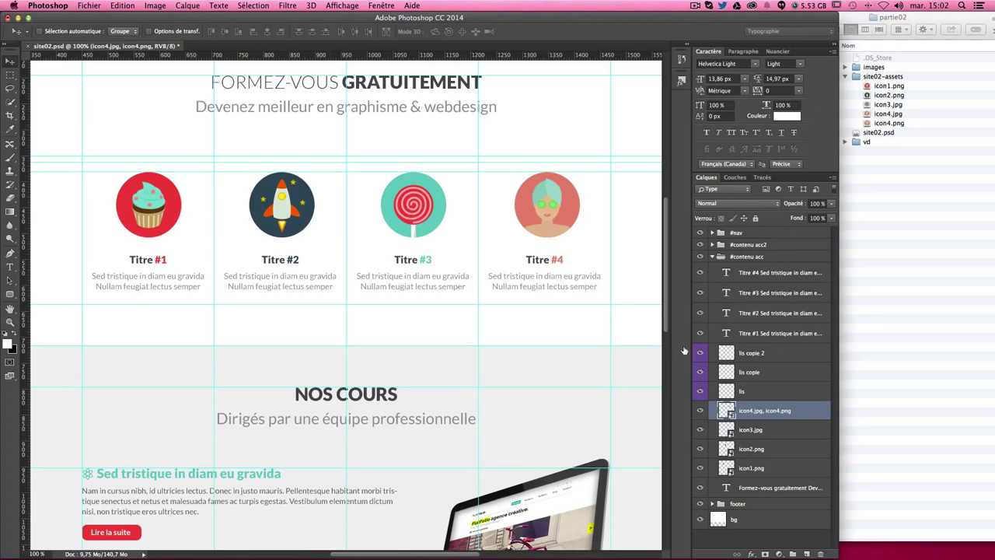
Compare JPEG file sizes at quality 100 and 40 in Save for Web, then cancel without saving
left_click(54, 7)
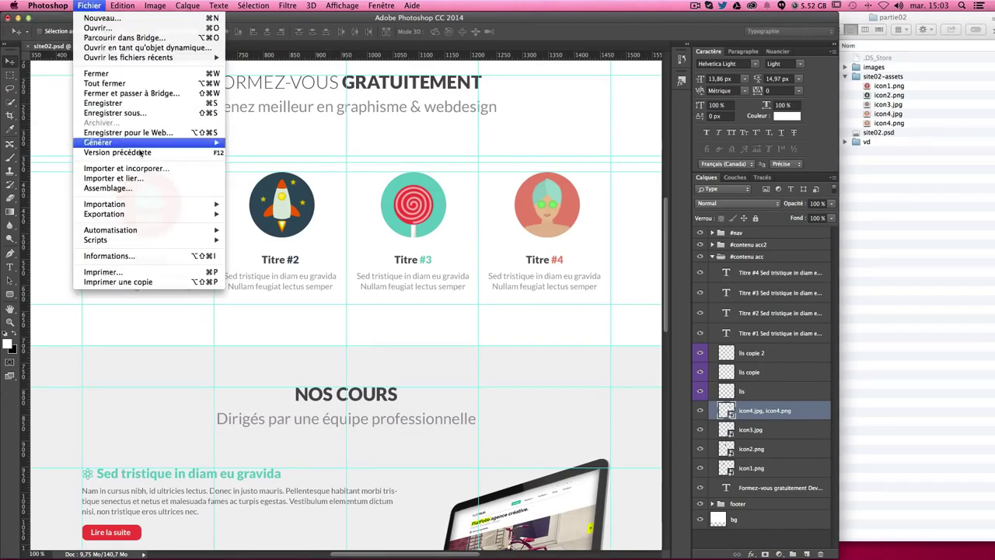
left_click(117, 130)
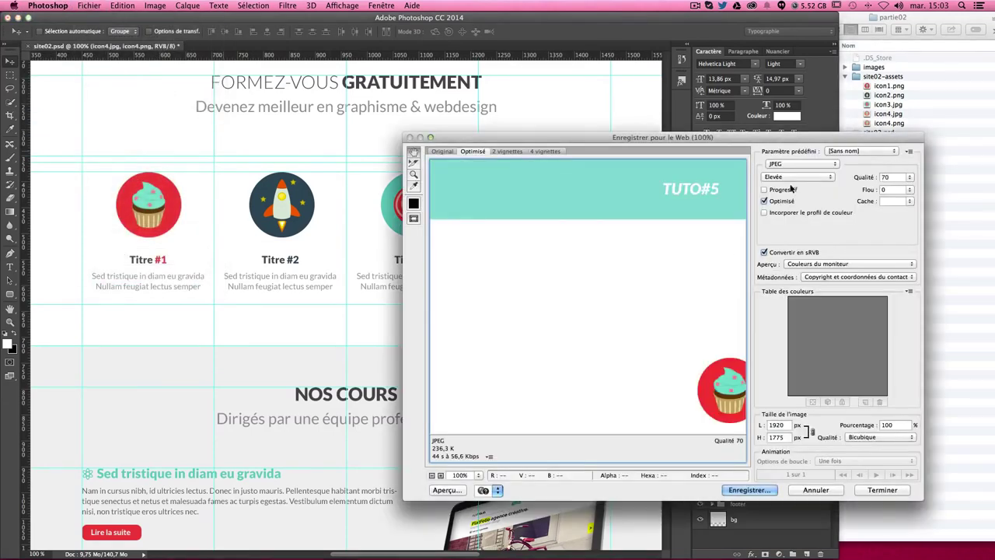
double_click(893, 177)
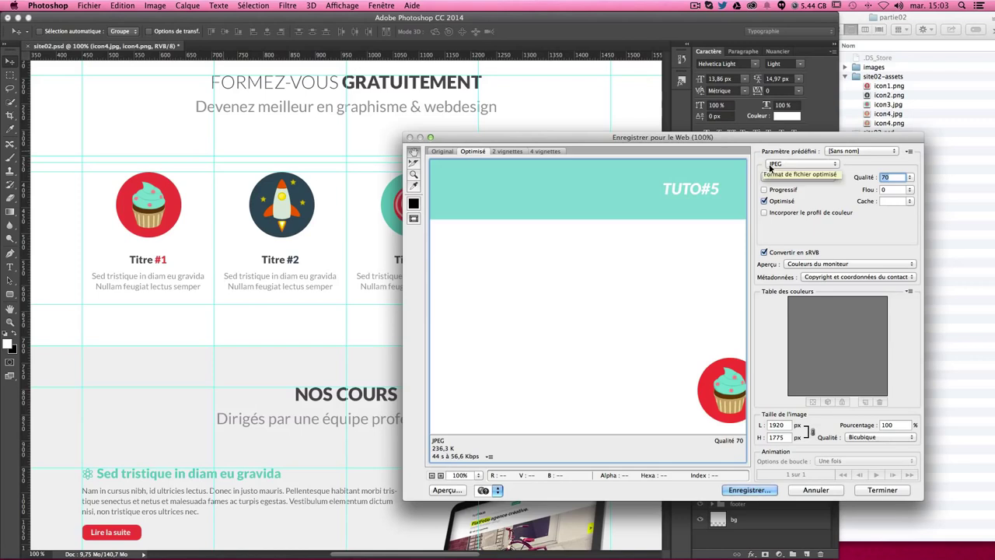
type("100")
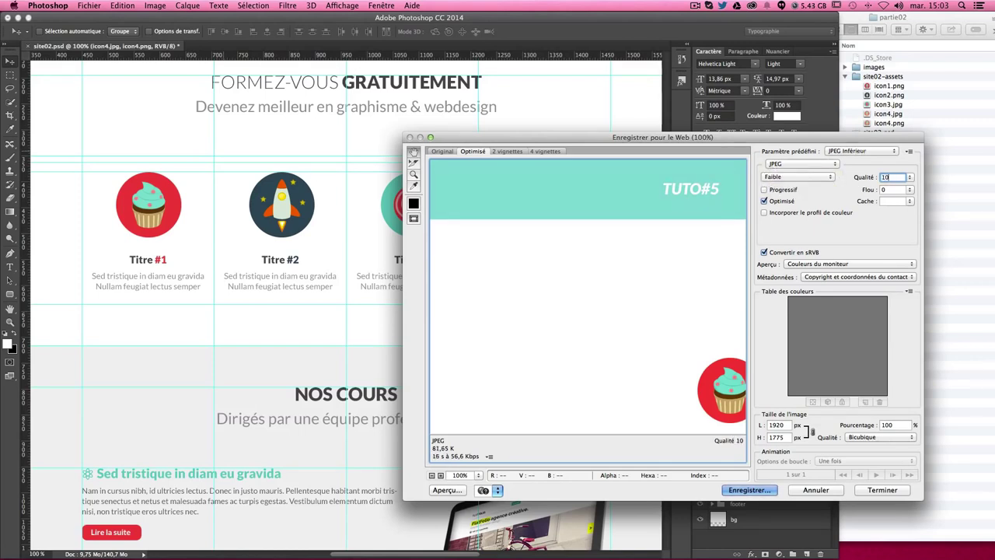
left_click(865, 177)
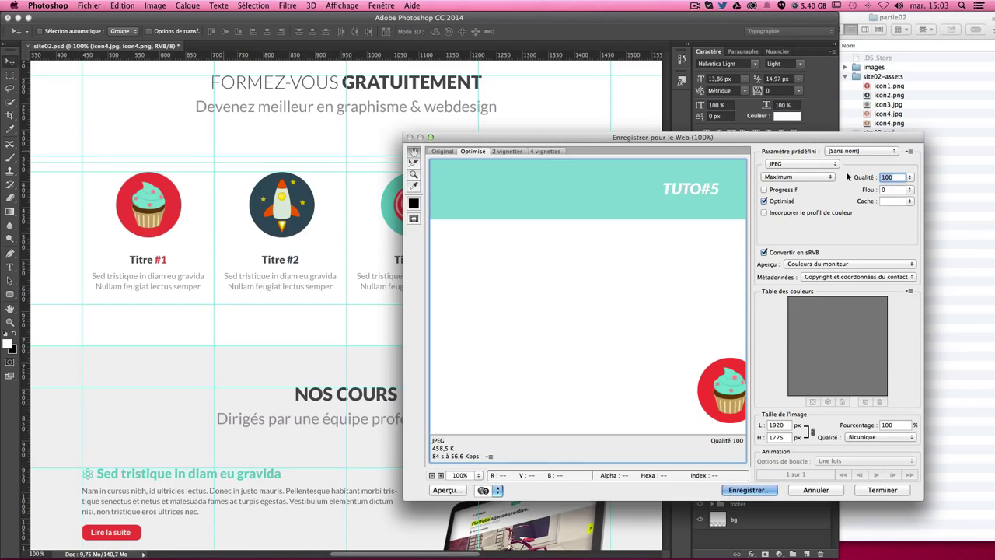
type("40")
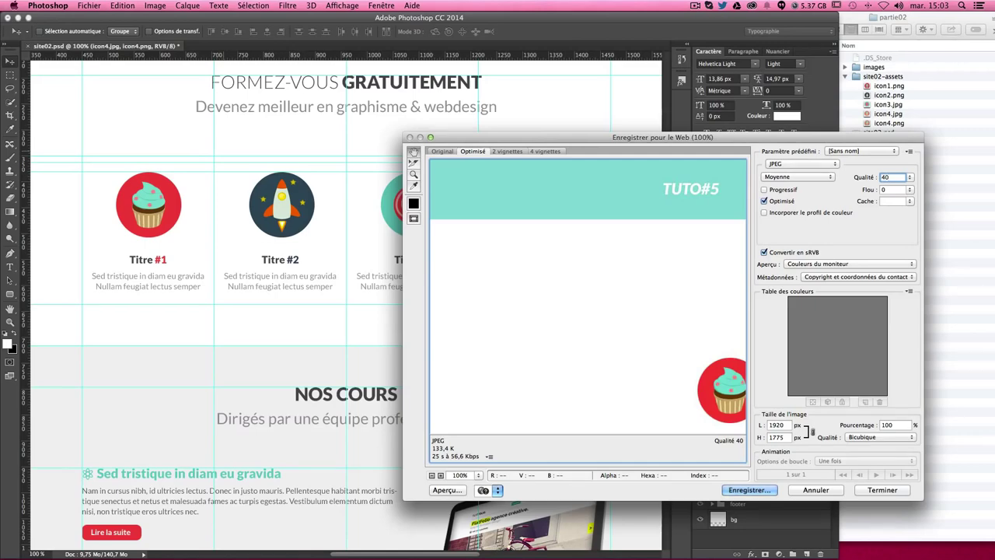
key("Escape")
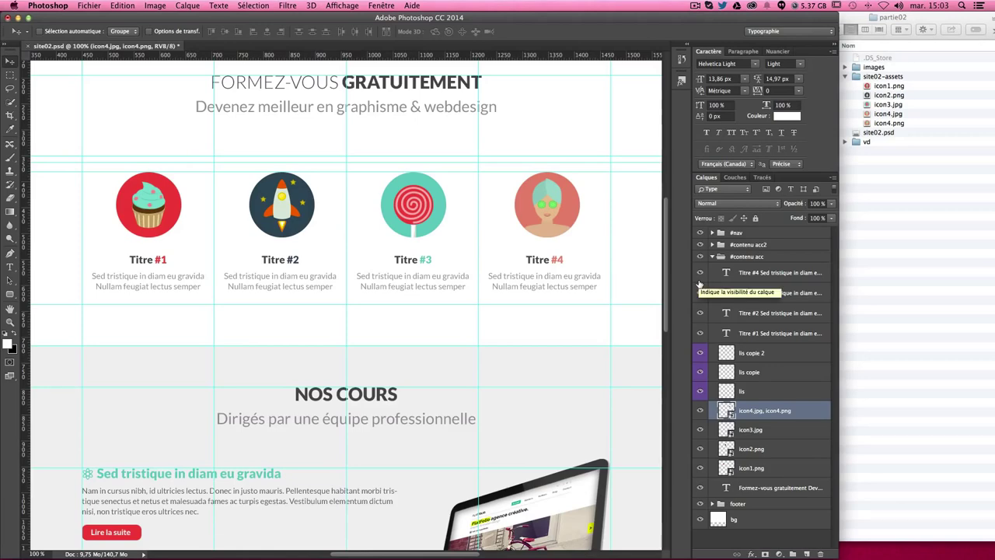
Scroll to the footer and select the ico-fb layer under the Facebook icon
scroll(562, 232, "down", 3)
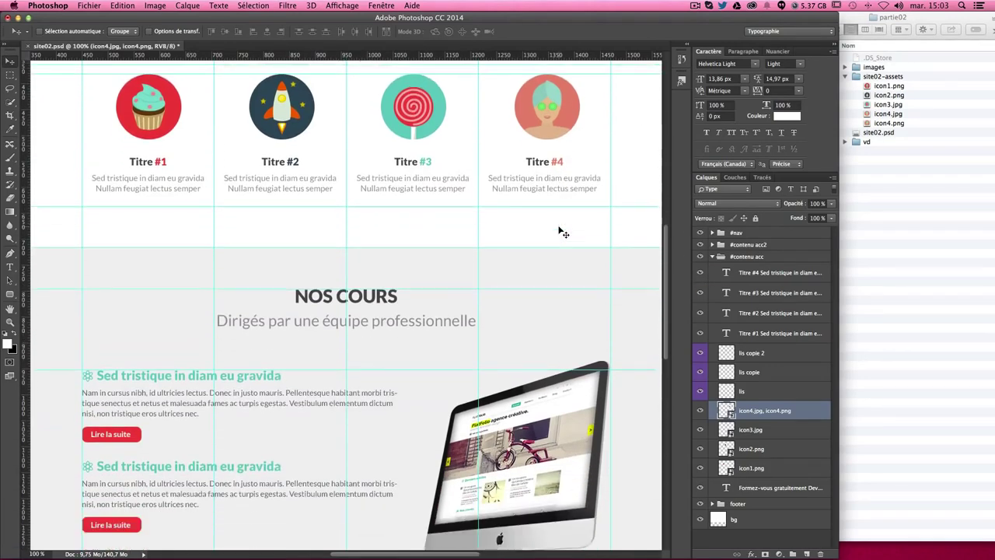
scroll(562, 232, "down", 4)
scroll(563, 232, "down", 4)
scroll(498, 295, "down", 2)
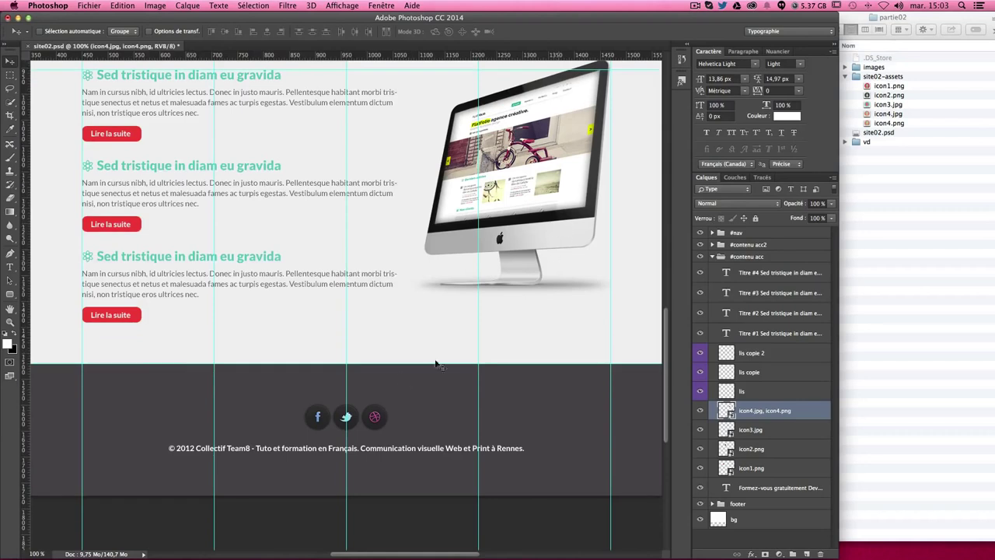
right_click(316, 423)
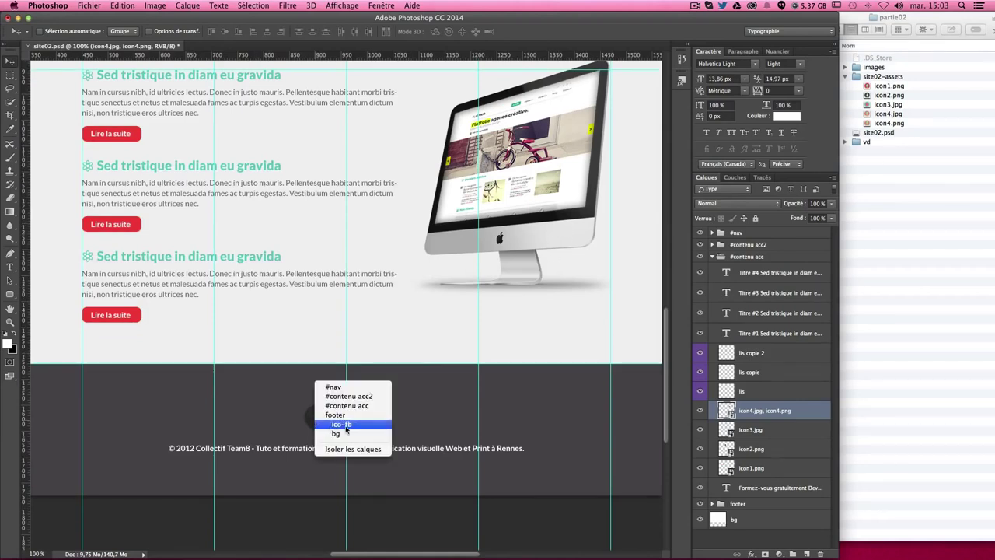
left_click(342, 424)
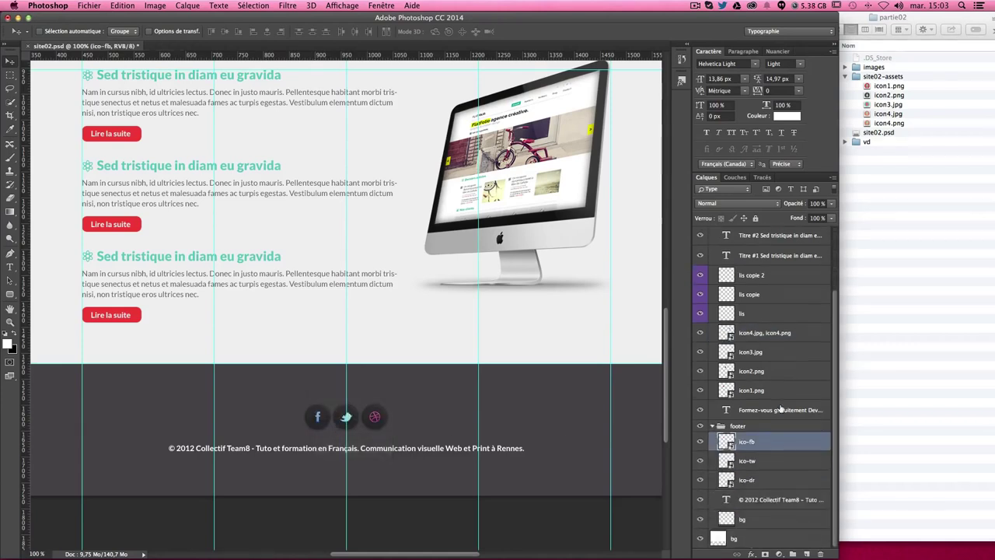
Rename the layer ico-fb.jpg80% and open the exported ico-fb.jpg
double_click(747, 442)
type(".jpg")
type("80")
key("Return")
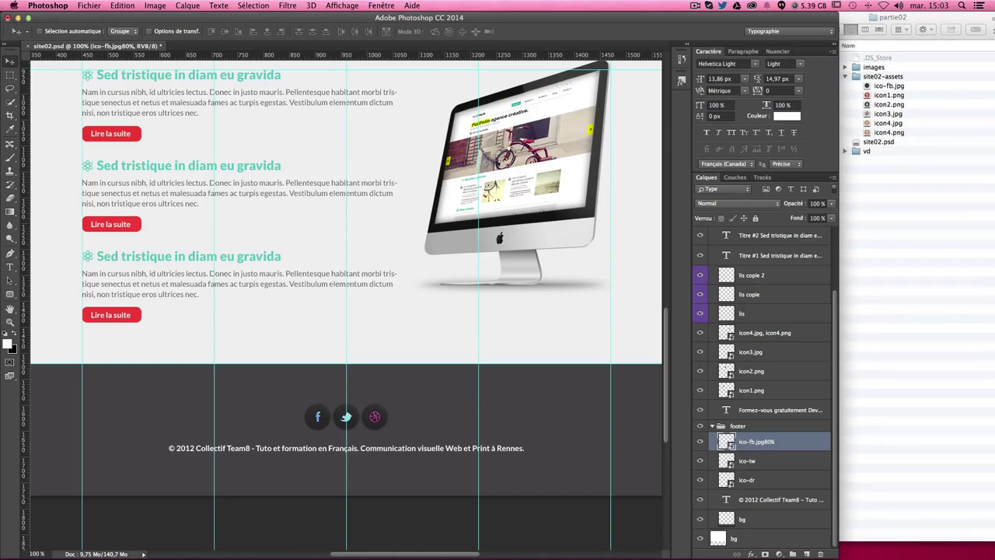
double_click(887, 86)
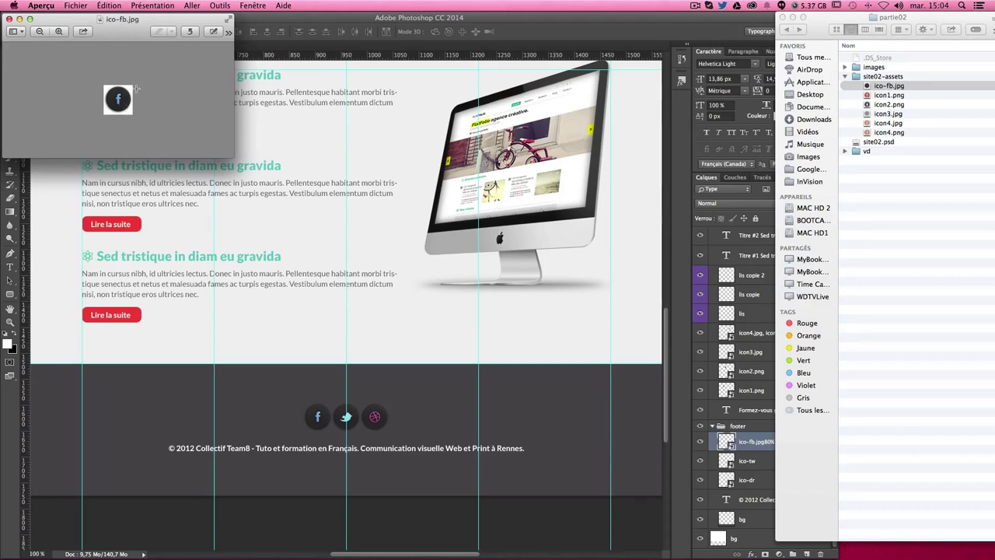
Trash the 80% ico-fb.jpg and rename the Facebook layer ico-fb.jpg10%
left_click(13, 19)
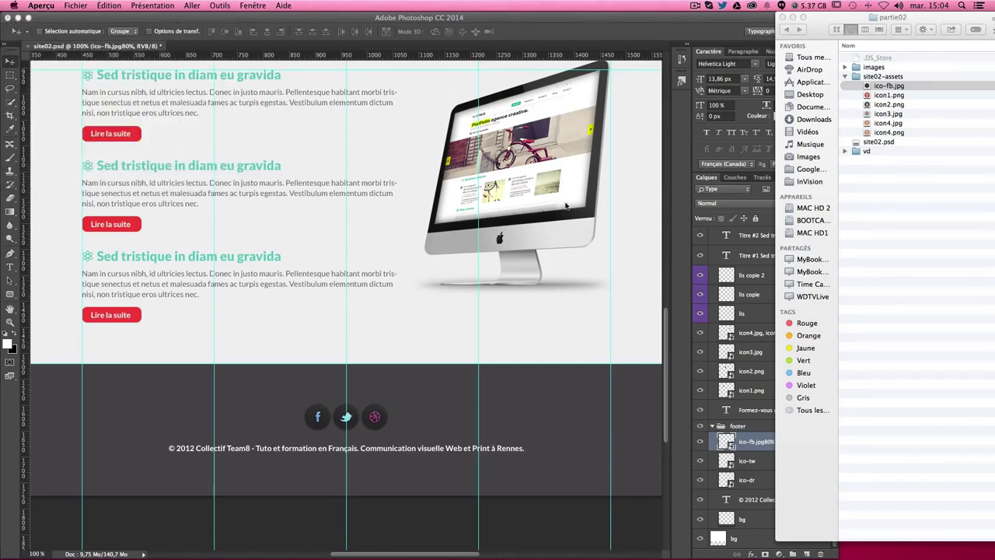
mouse_move(875, 86)
left_mouse_down()
mouse_move(822, 557)
mouse_move(750, 533)
left_mouse_up()
left_click(610, 398)
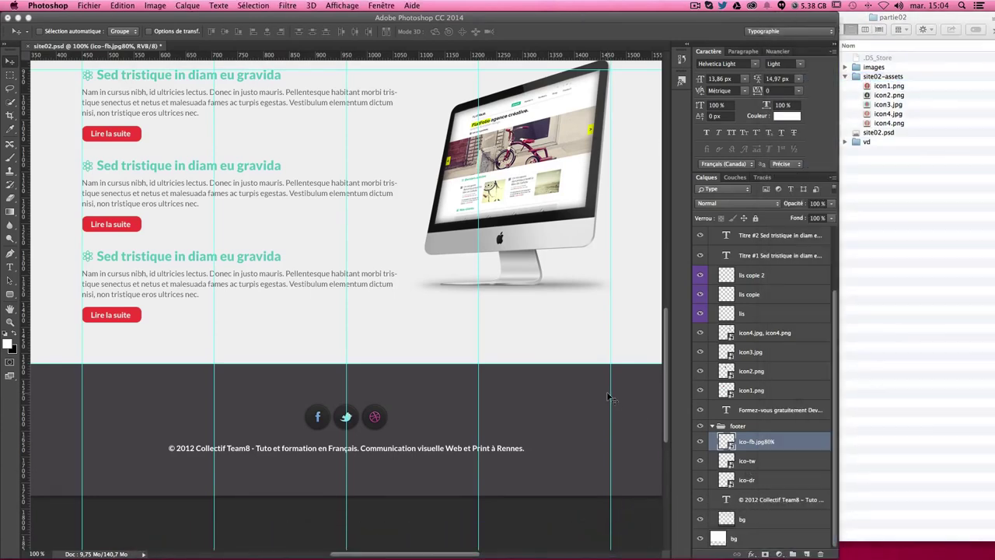
left_click(752, 443)
double_click(748, 441)
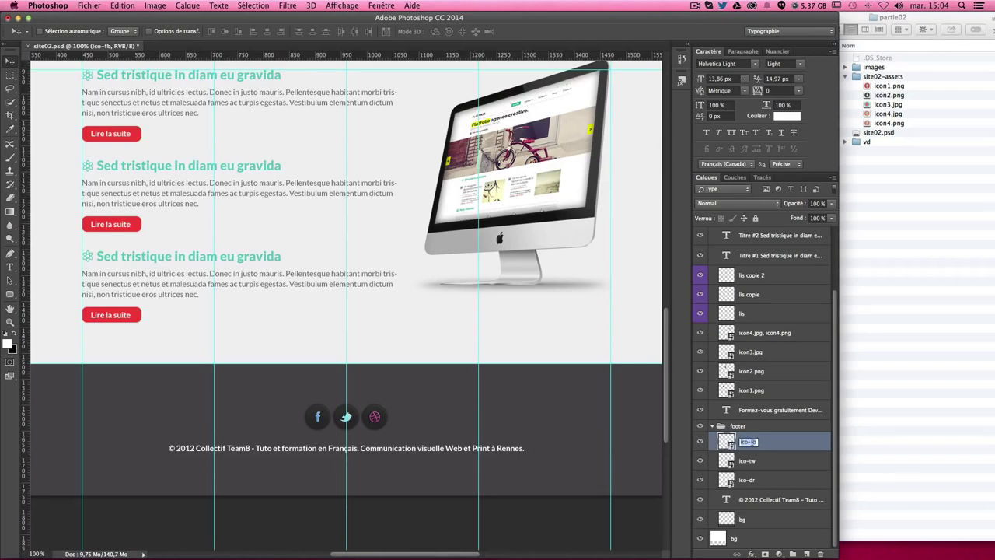
key("Right")
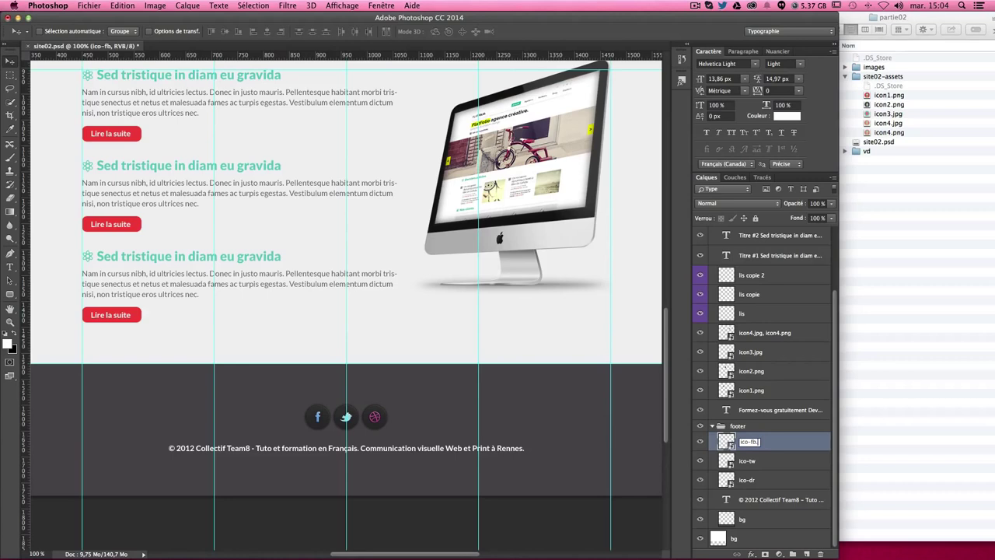
type("pg")
type("10")
key("Return")
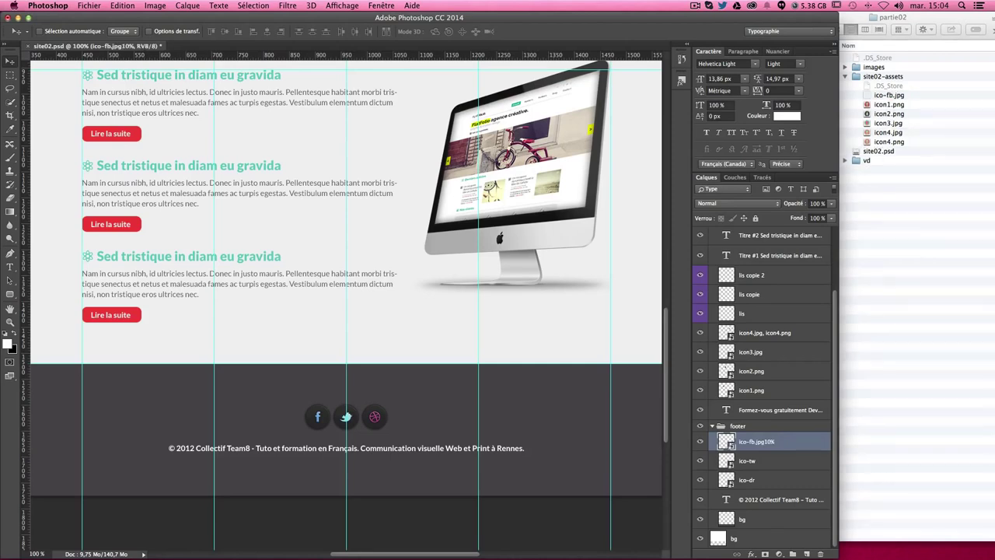
View the re-exported 10%-quality ico-fb.jpg in Preview, then close it
double_click(889, 95)
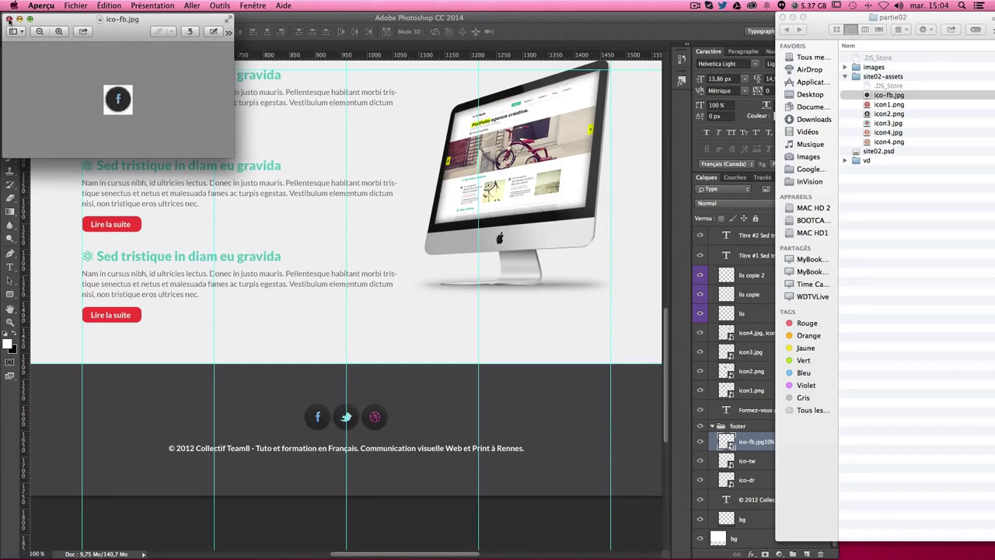
left_click(9, 20)
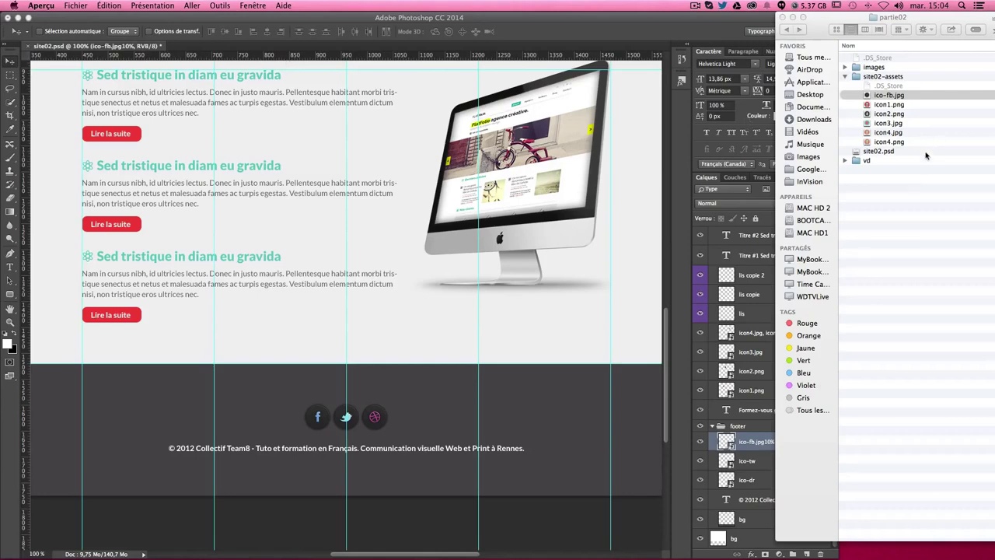
left_click(874, 95)
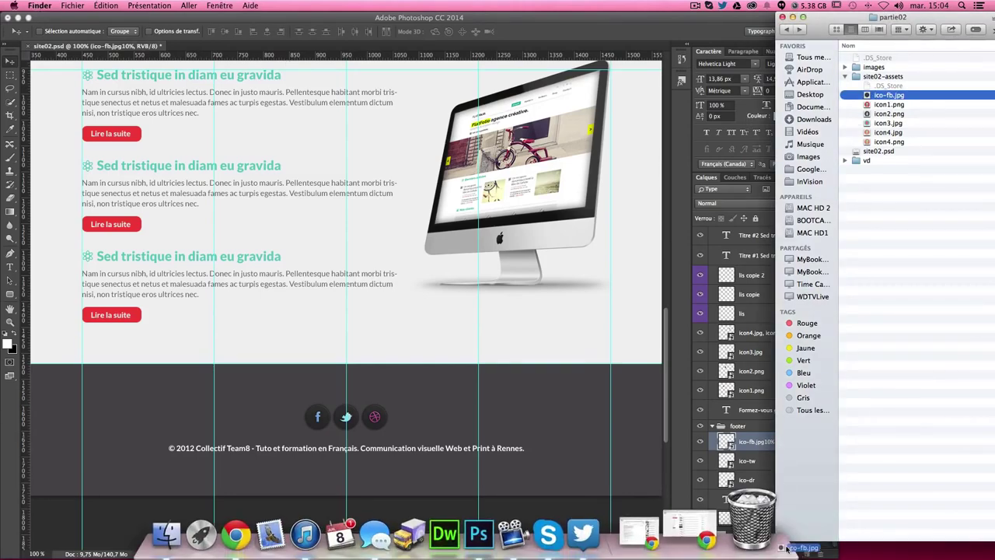
Trash ico-fb.jpg and rename the Facebook layer from ico-fb.jpg10% to ico-fb.png
left_click_drag(874, 96, 764, 527)
left_click(757, 443)
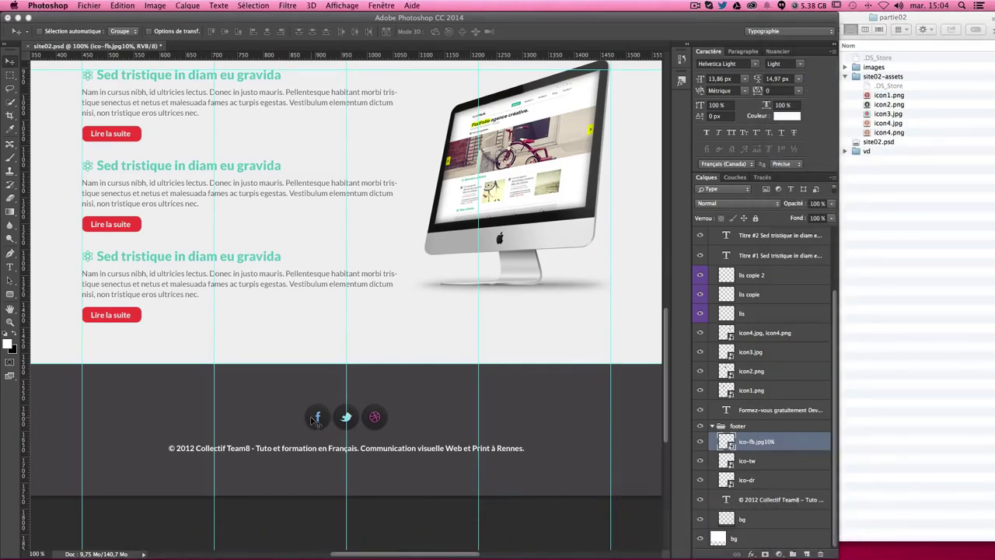
double_click(758, 442)
left_click_drag(769, 442, 814, 447)
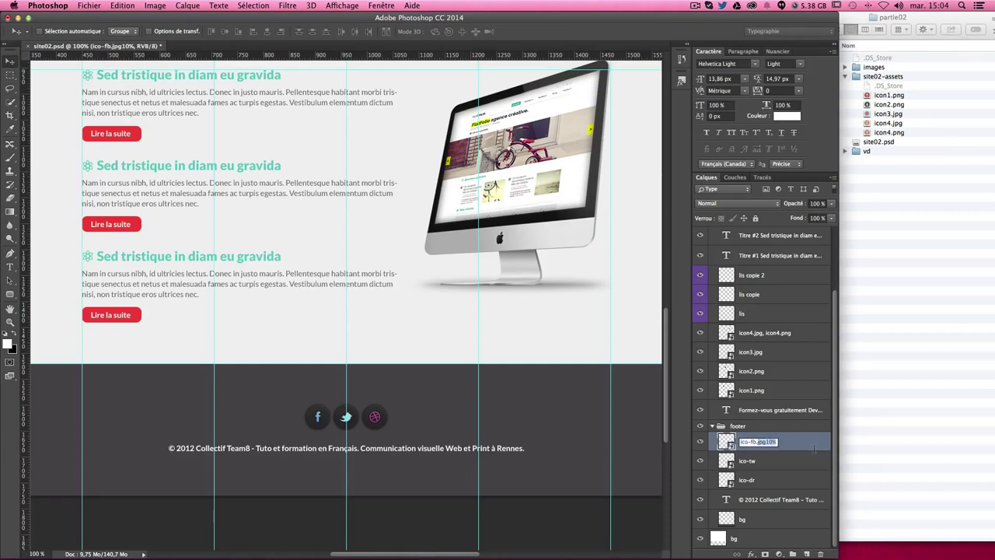
type("png")
key("Return")
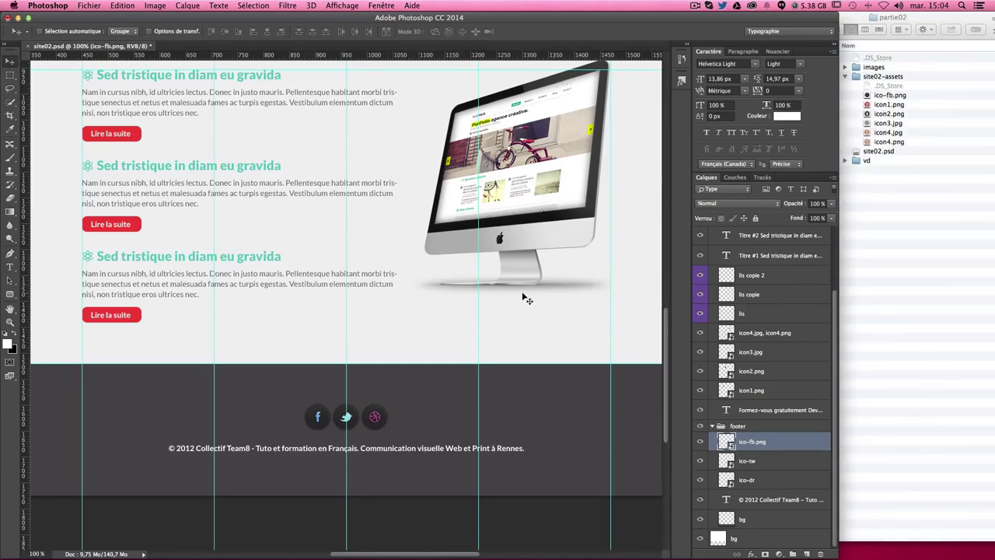
Scroll up to the monitor image and list the layers beneath it
scroll(525, 298, "up", 2)
scroll(524, 298, "up", 3)
scroll(524, 298, "up", 2)
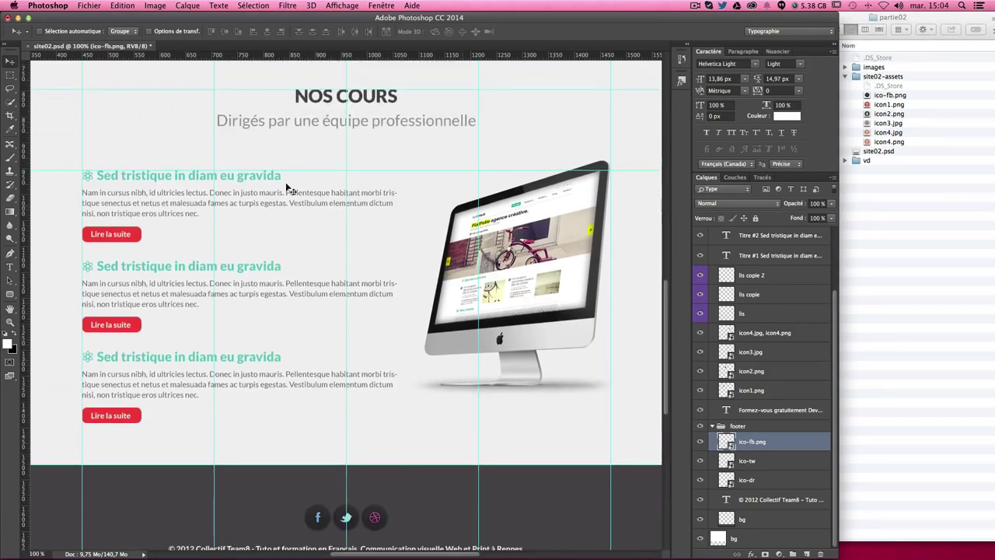
right_click(517, 239)
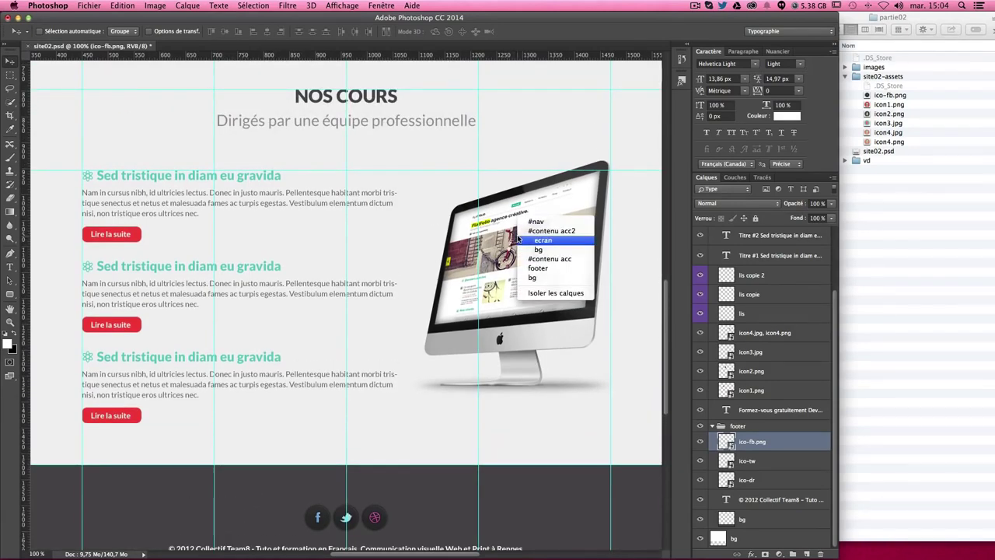
Select the ecran layer and rename it ecran.png8
left_click(519, 239)
scroll(750, 257, "down", 1)
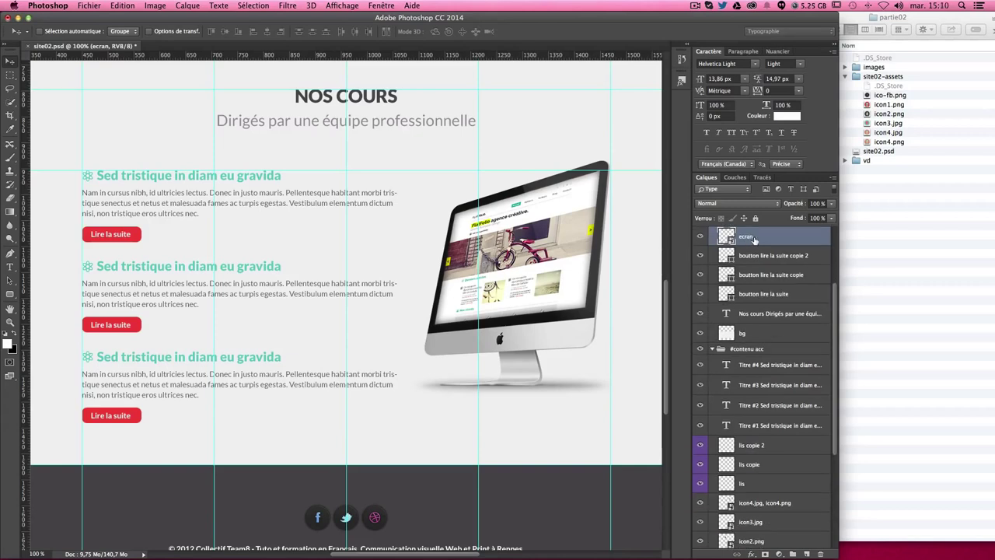
double_click(750, 238)
type(".png")
type("8")
key("Return")
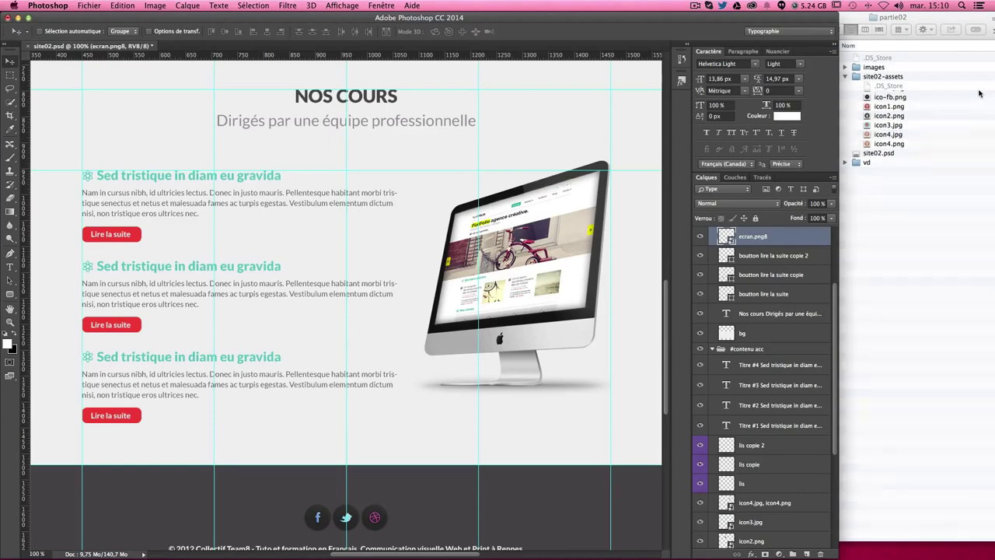
Review the exported ecran.png in Preview, close it, and move it to the Trash
double_click(888, 96)
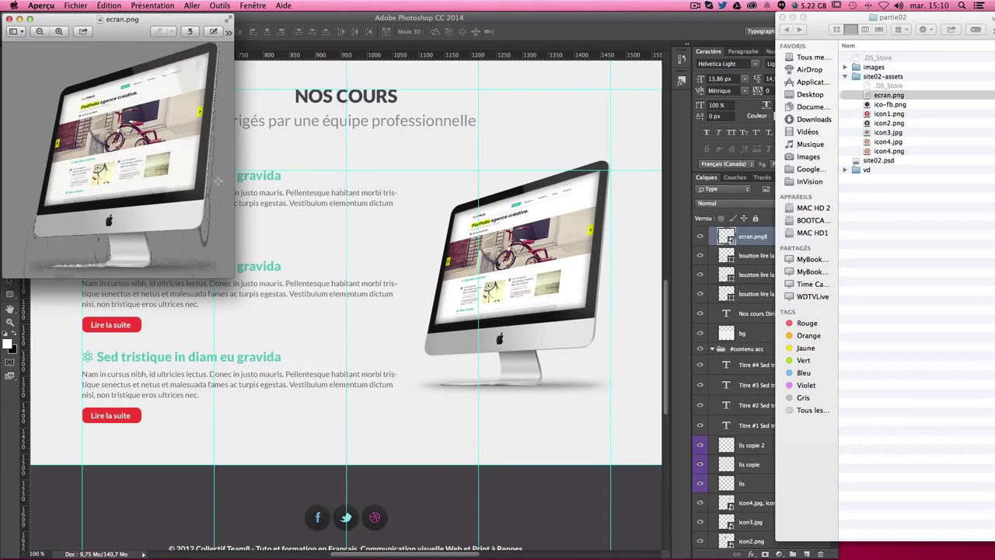
left_click_drag(118, 20, 178, 33)
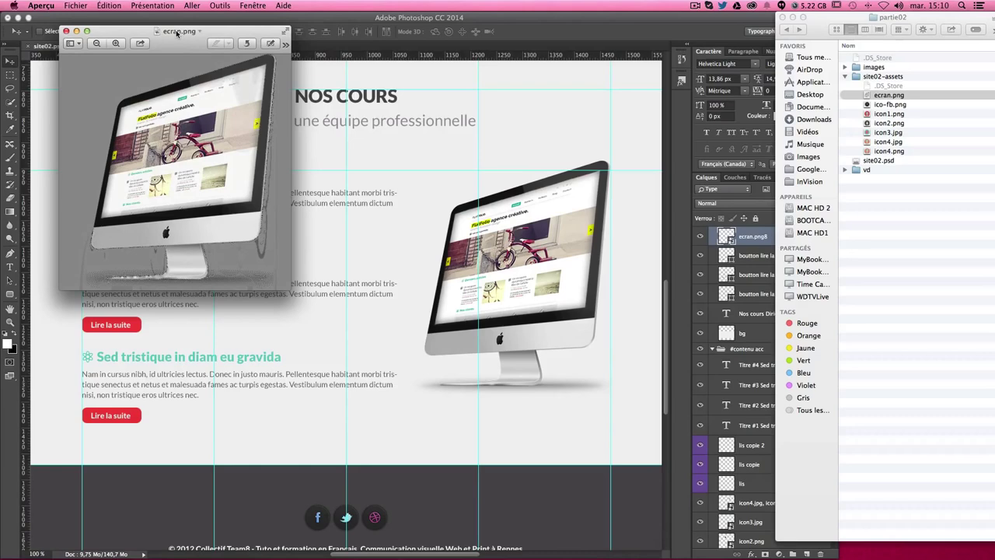
left_click(66, 31)
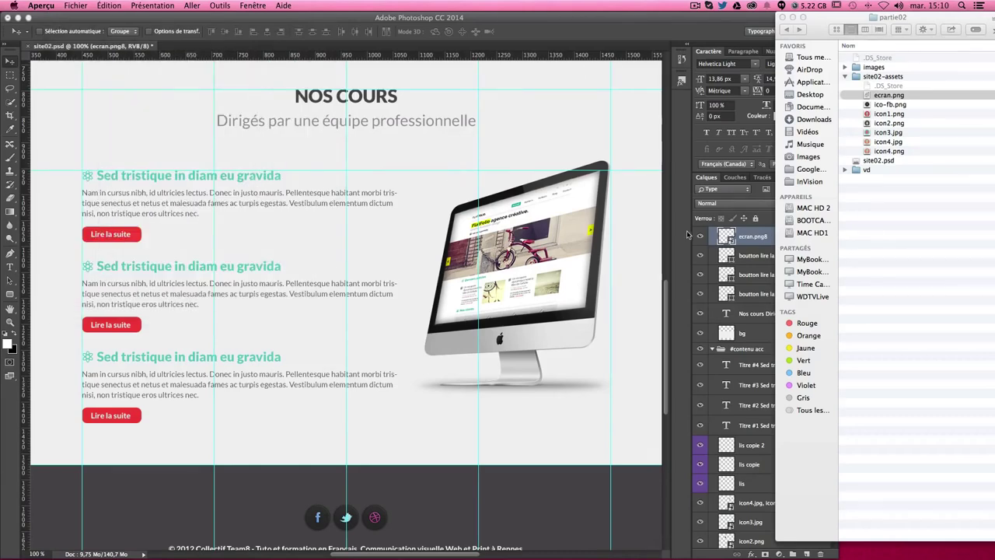
left_click_drag(889, 94, 781, 517)
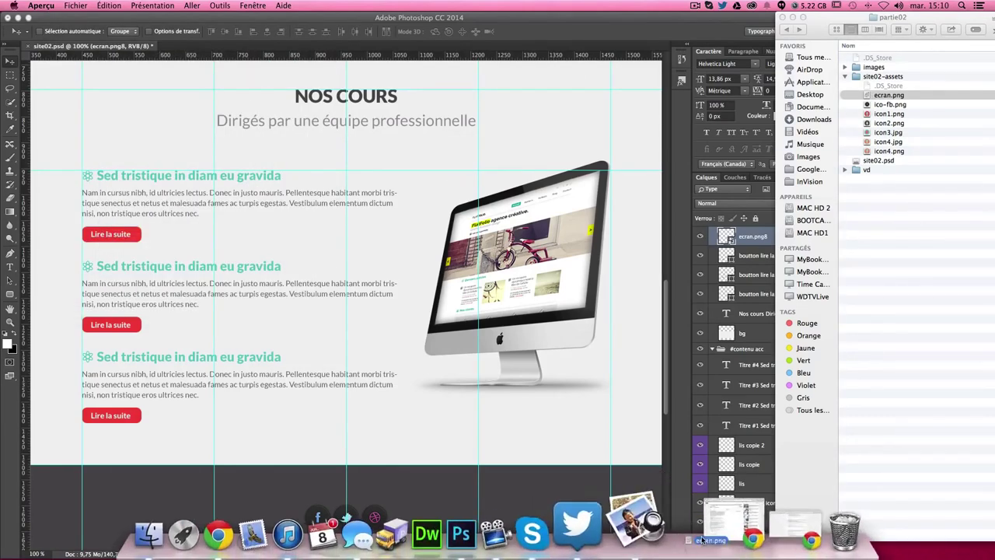
Rename the monitor layer ecran.png24, inspect the exported ecran.png, then trash it
left_click(627, 327)
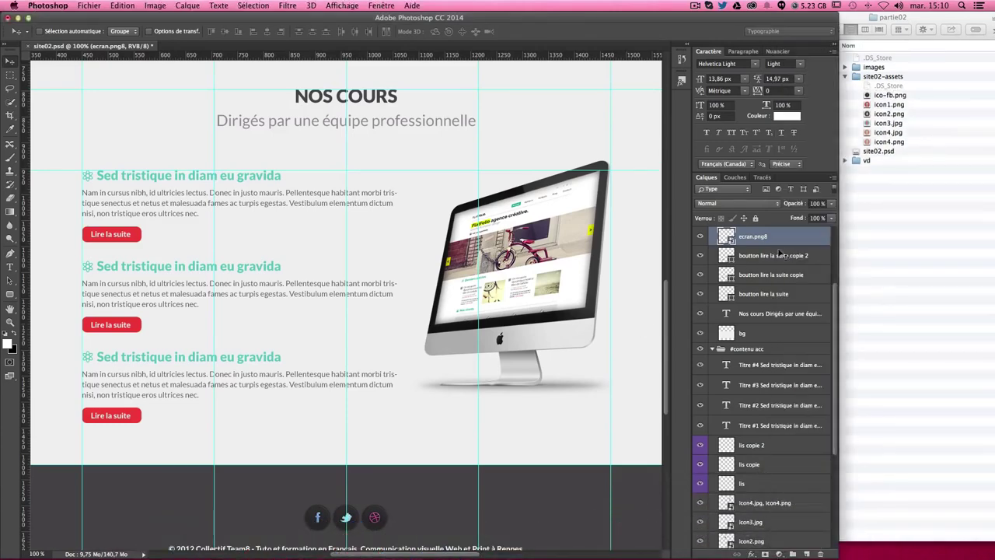
double_click(753, 236)
type("24")
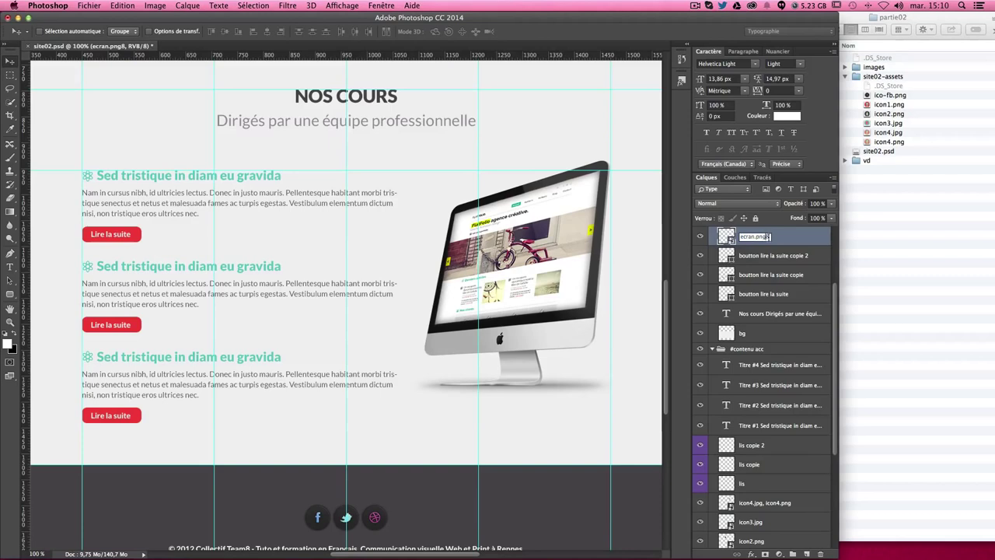
key("Return")
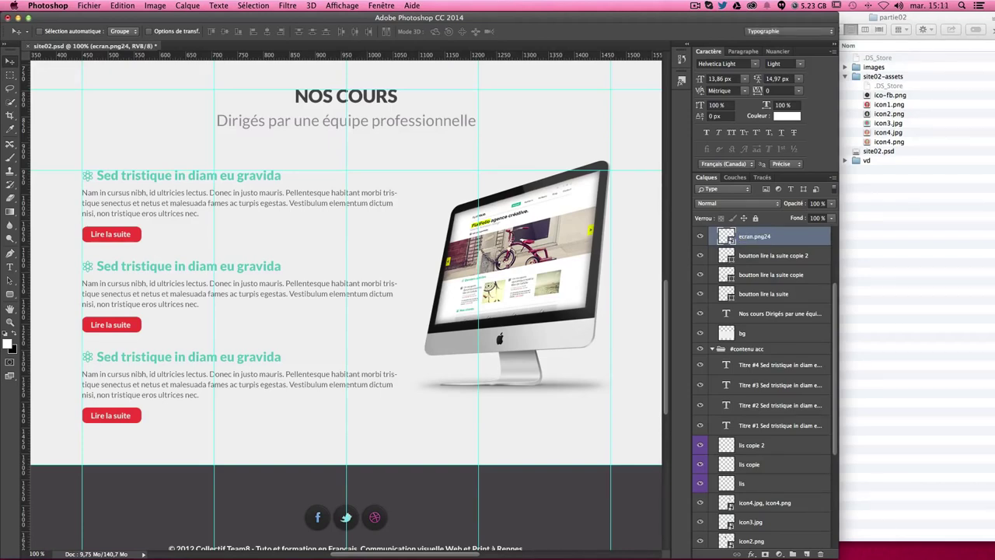
scroll(788, 346, "down", 5)
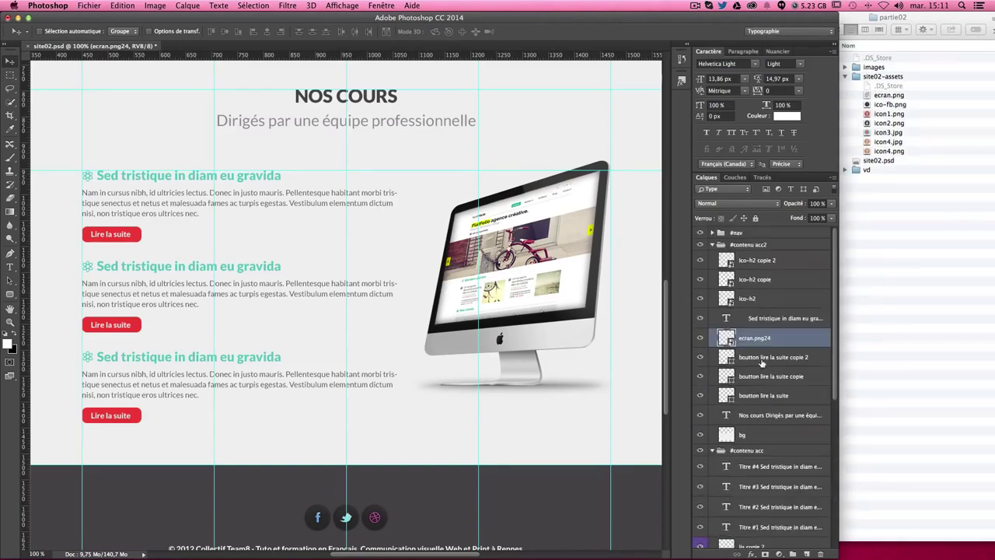
scroll(788, 346, "up", 8)
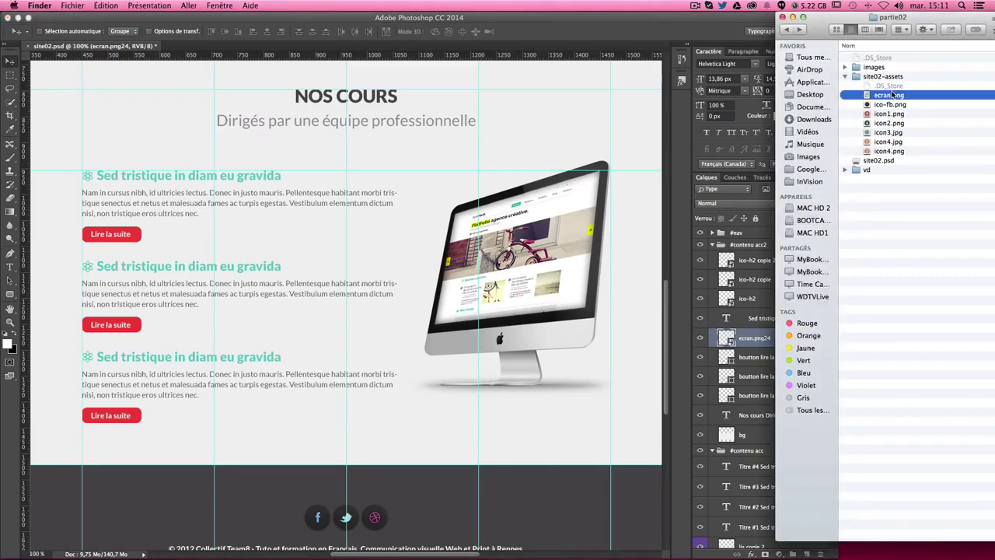
double_click(892, 94)
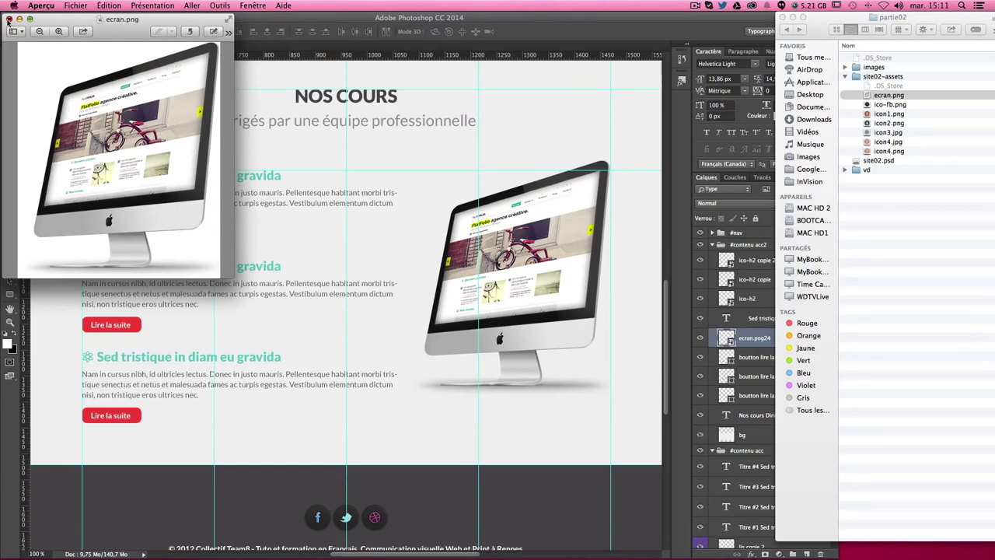
left_click(9, 19)
mouse_move(708, 554)
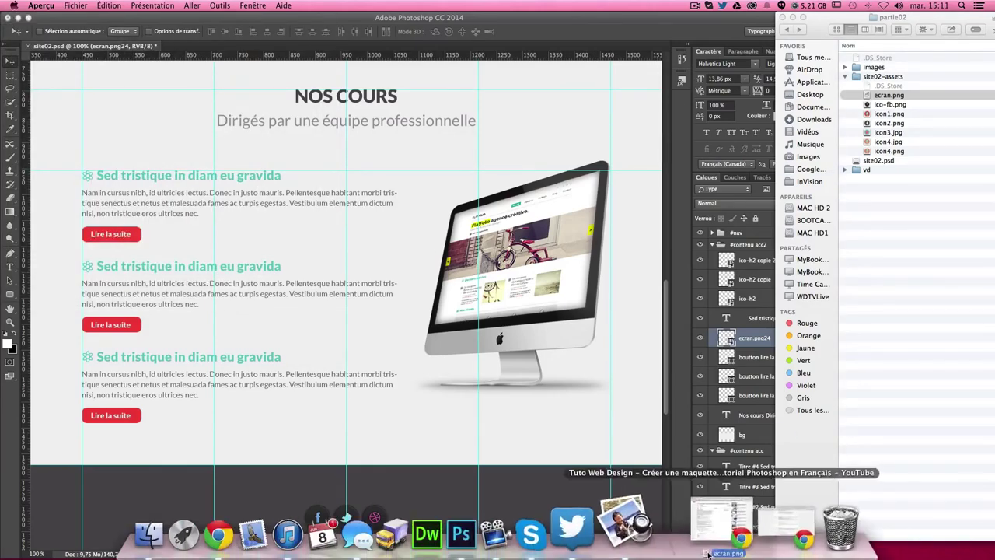
left_click_drag(707, 554, 841, 529)
Change the layer name to ecran.png32 and inspect the regenerated ecran.png in Preview
left_click(767, 342)
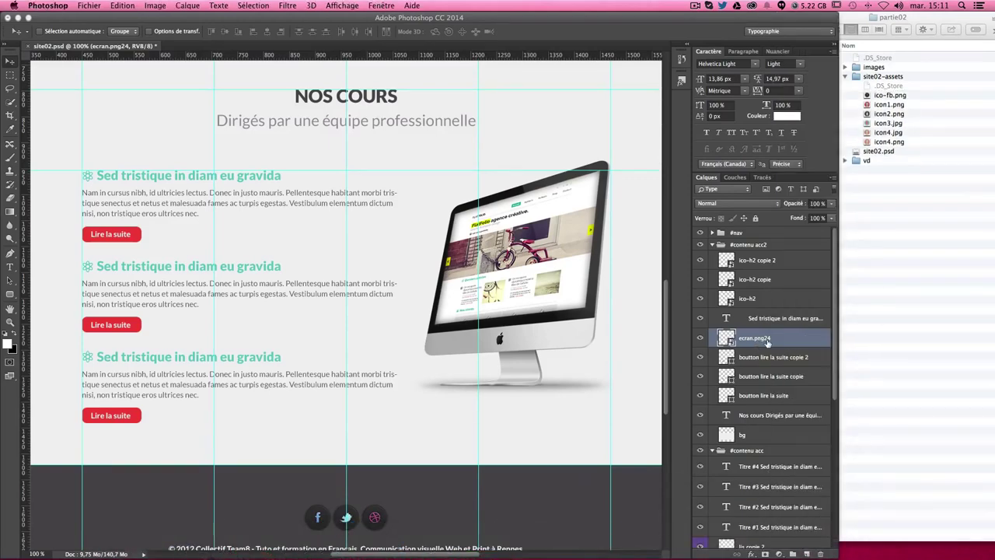
double_click(768, 341)
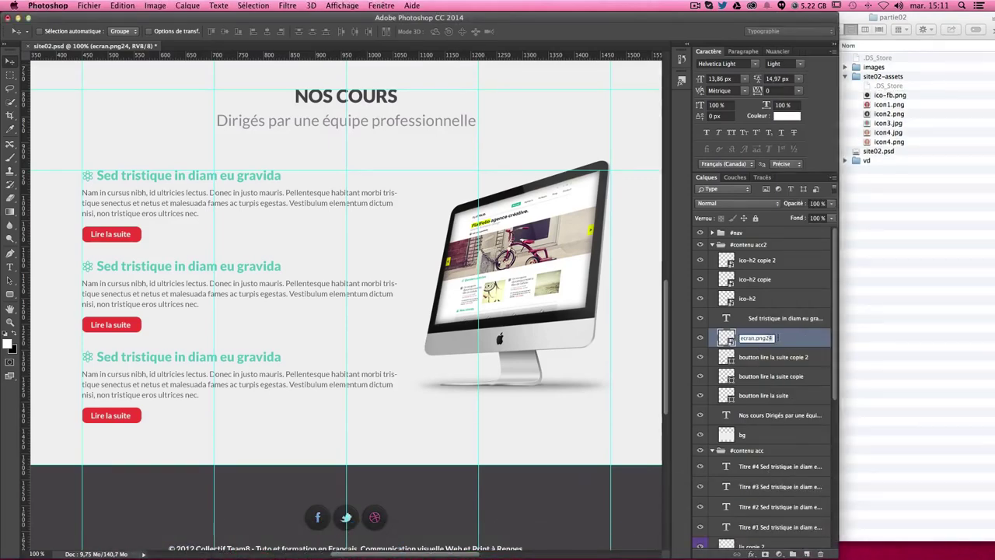
key("BackSpace")
key("BackSpace")
type("32")
key("Return")
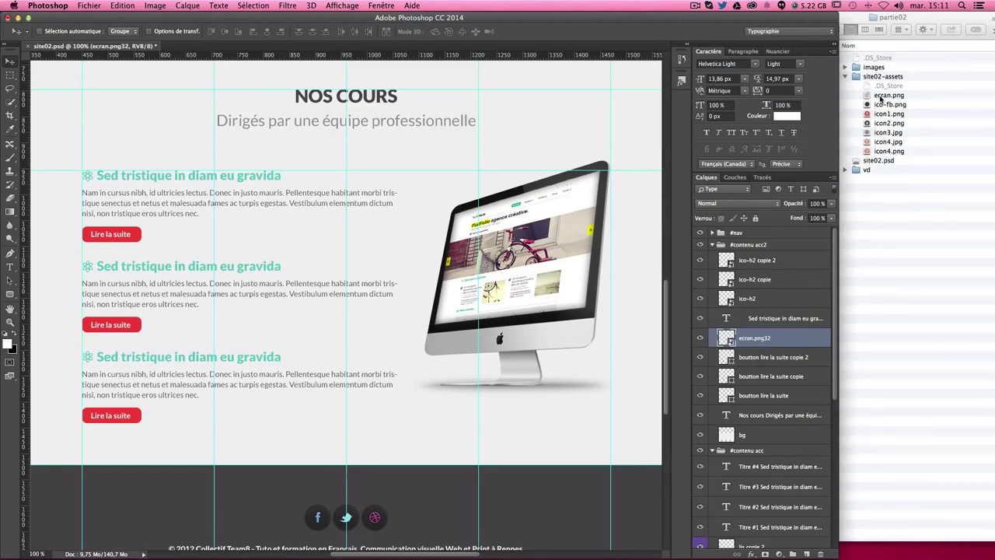
left_click(882, 97)
double_click(882, 96)
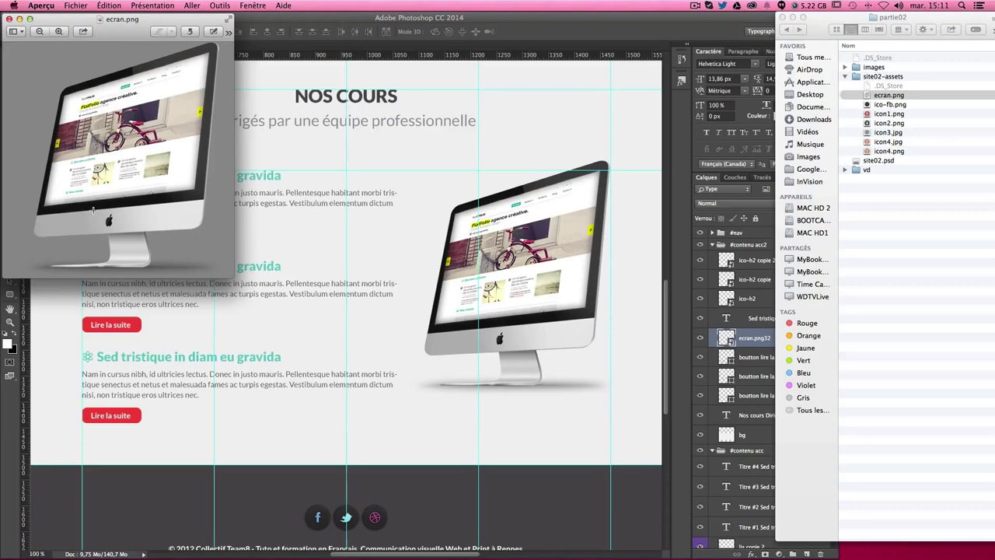
left_click(18, 21)
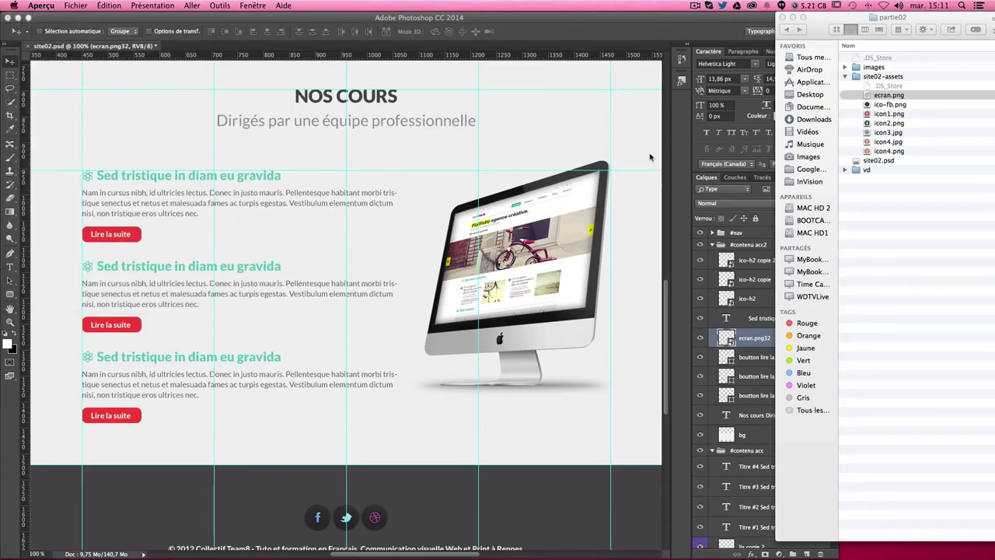
left_click(764, 340)
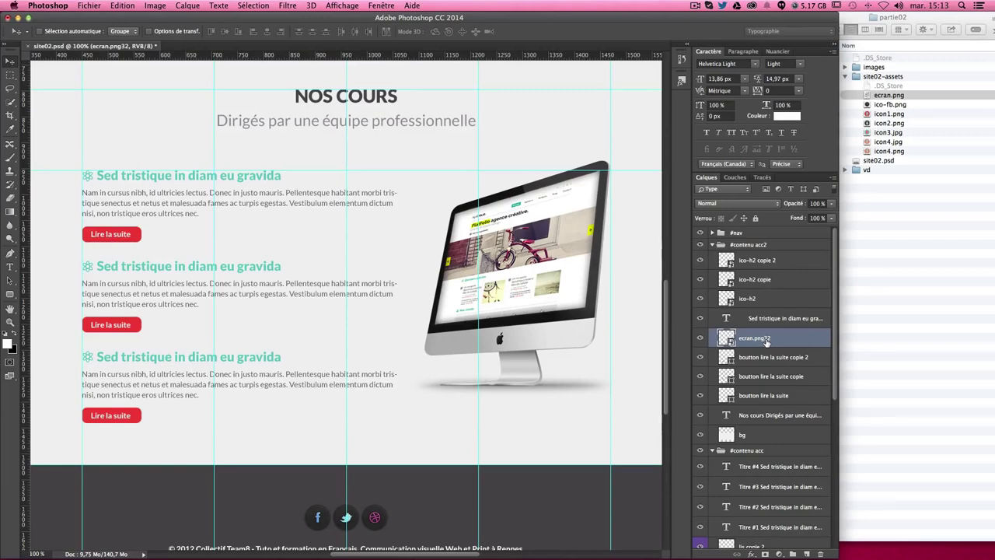
Prefix the layer name with '50%' and check the half-size ecran.png in Preview
double_click(754, 339)
left_click(741, 338)
type("50")
type("%")
key("Return")
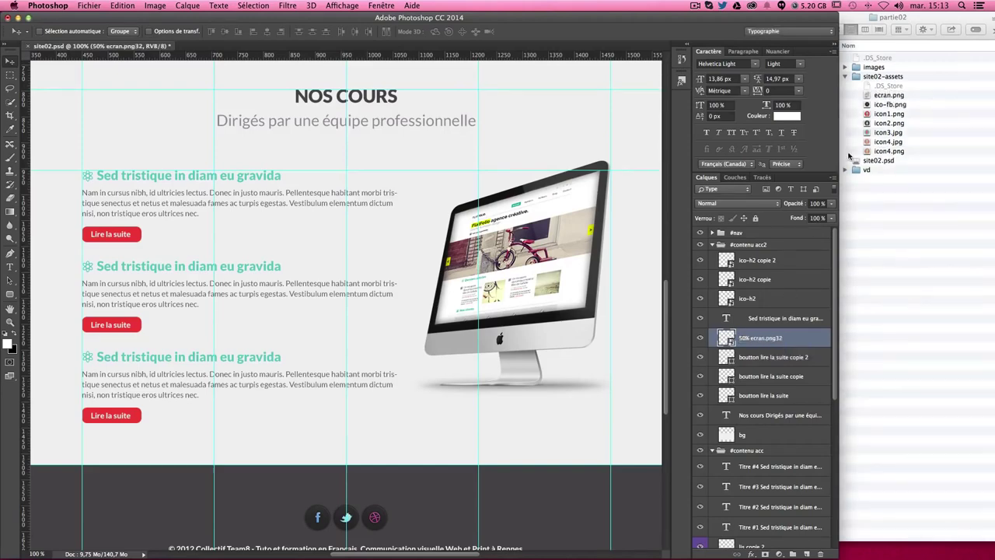
left_click(878, 98)
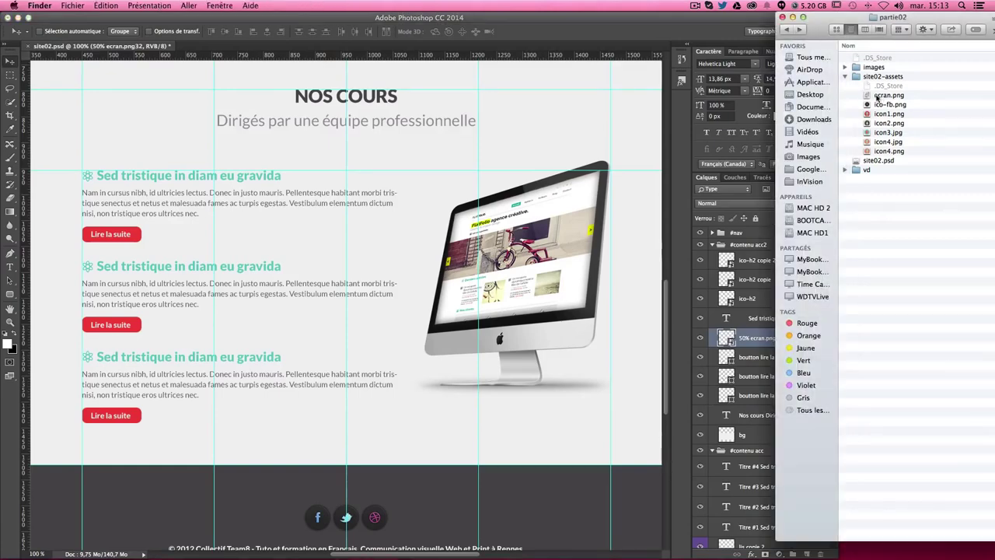
double_click(878, 98)
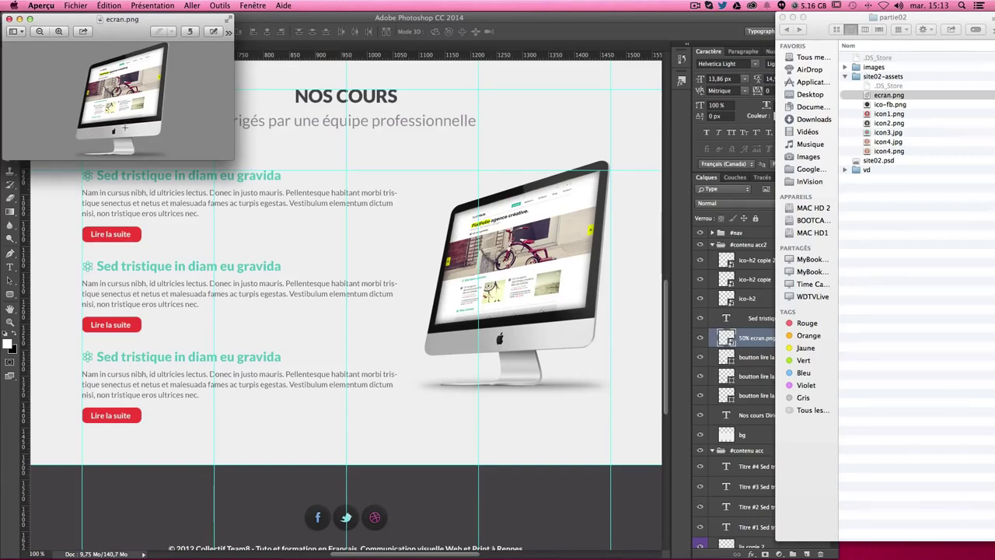
left_click(9, 19)
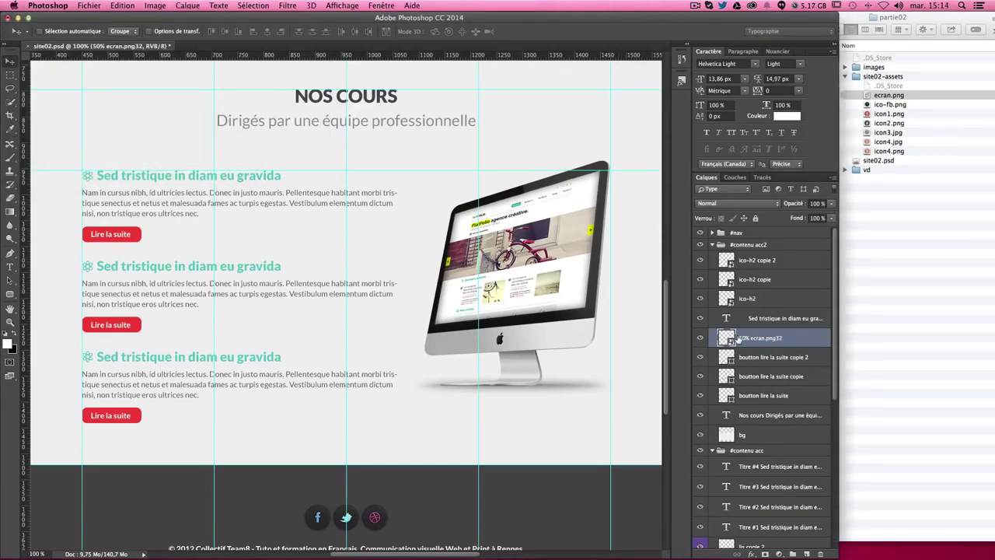
Replace the 50% prefix with '100mm x 50mm' and check the resized ecran.png
double_click(743, 338)
left_click_drag(750, 338, 724, 338)
type("10")
type("0mm")
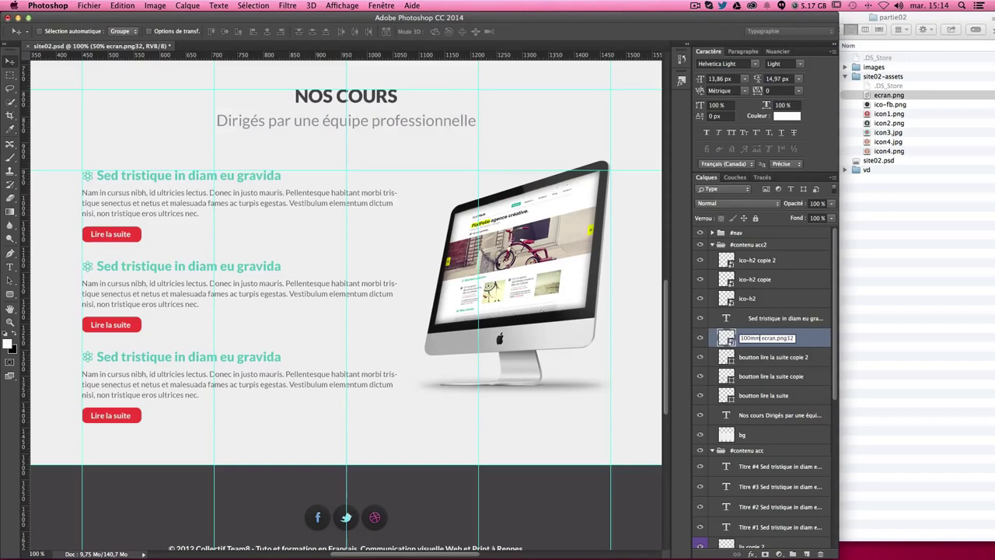
type(" x")
type(" 50mm")
key("Return")
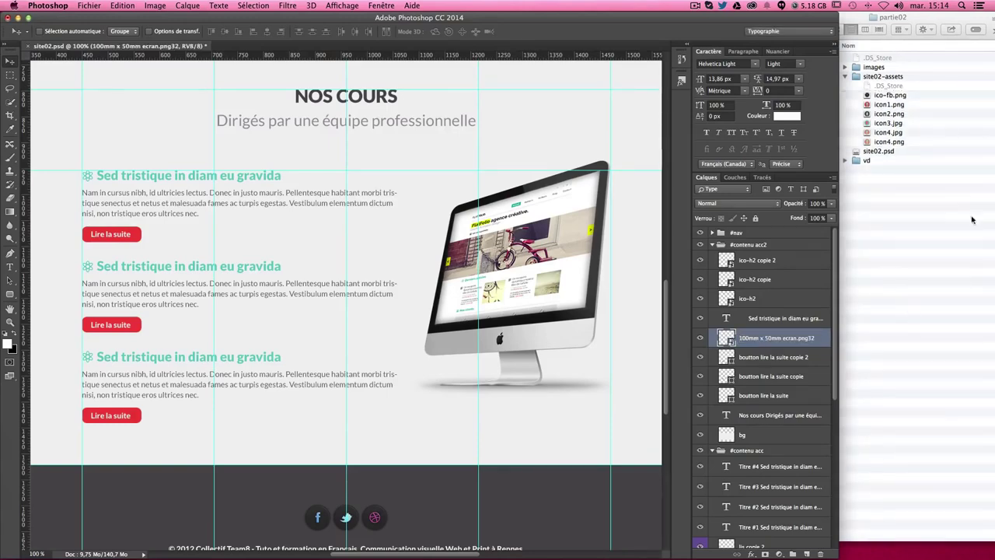
double_click(887, 95)
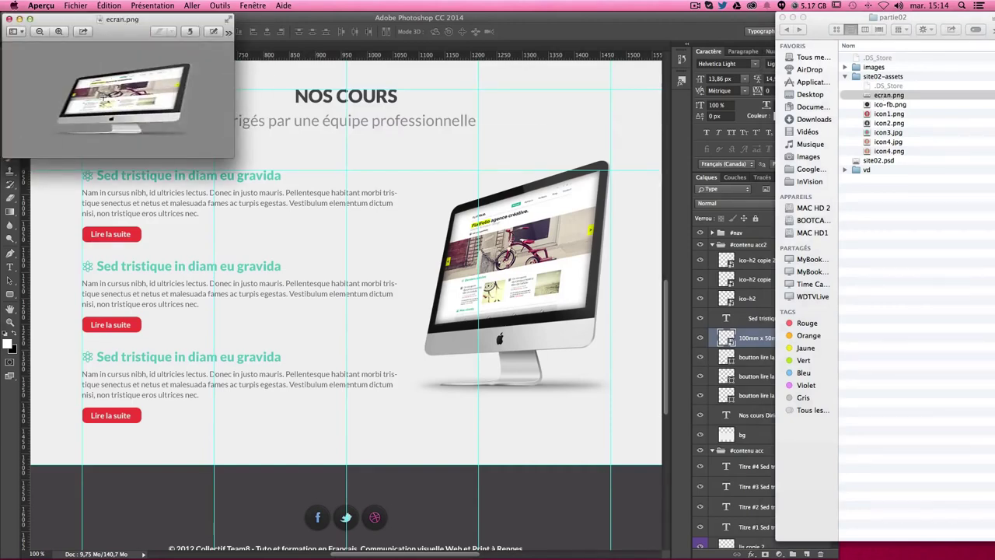
left_click(8, 19)
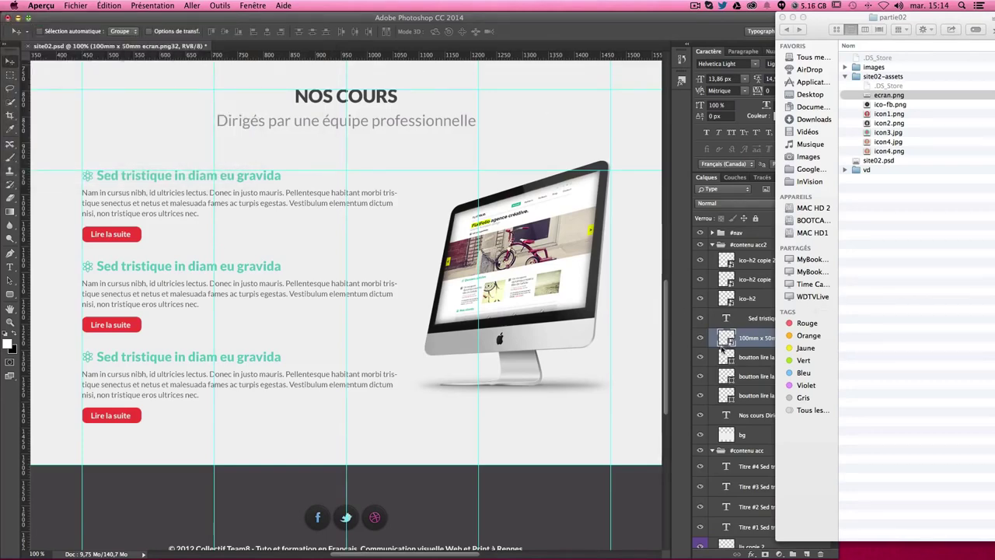
left_click(759, 337)
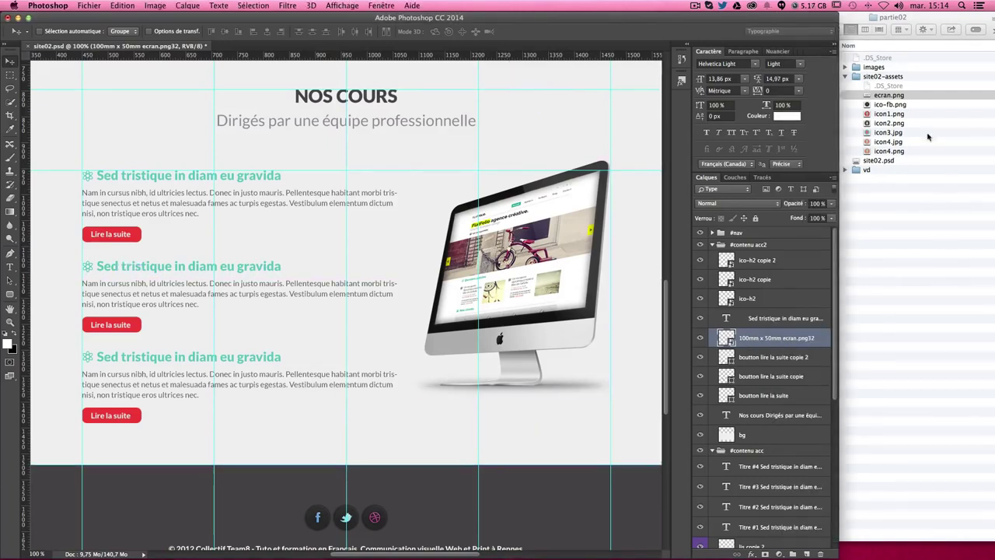
Delete the '100mm x 50mm' prefix from the monitor layer name, leaving ecran.png32
double_click(775, 339)
left_click_drag(772, 338, 740, 338)
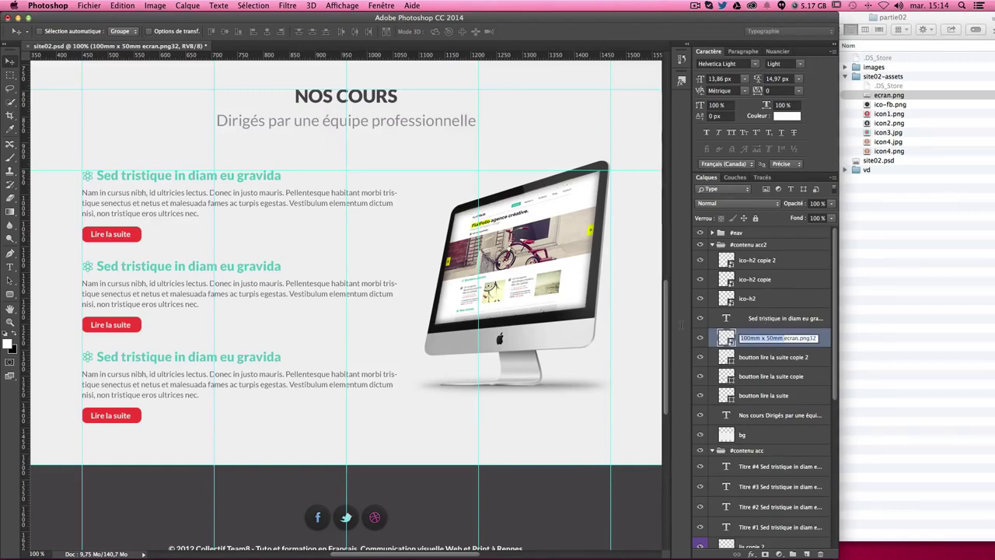
key("BackSpace")
key("Return")
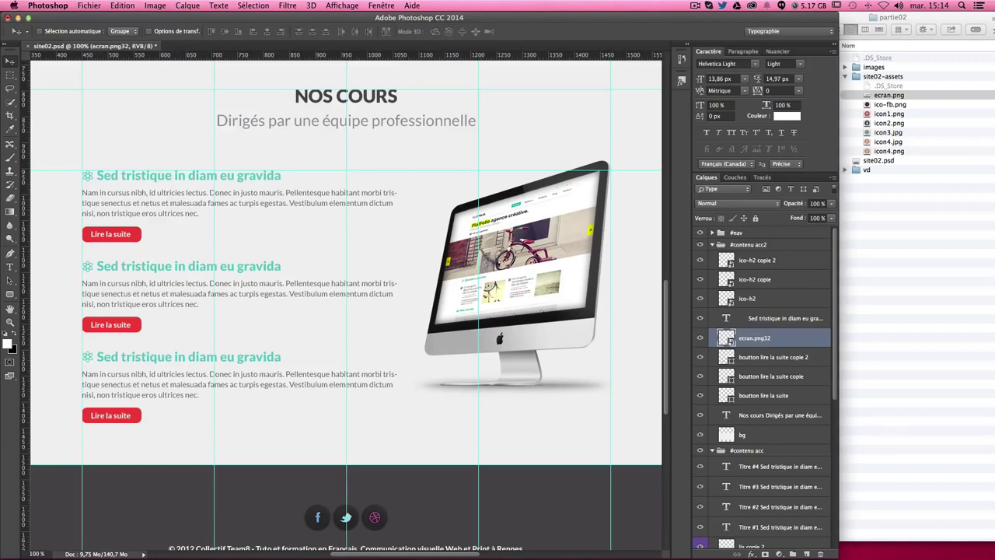
left_click(884, 104)
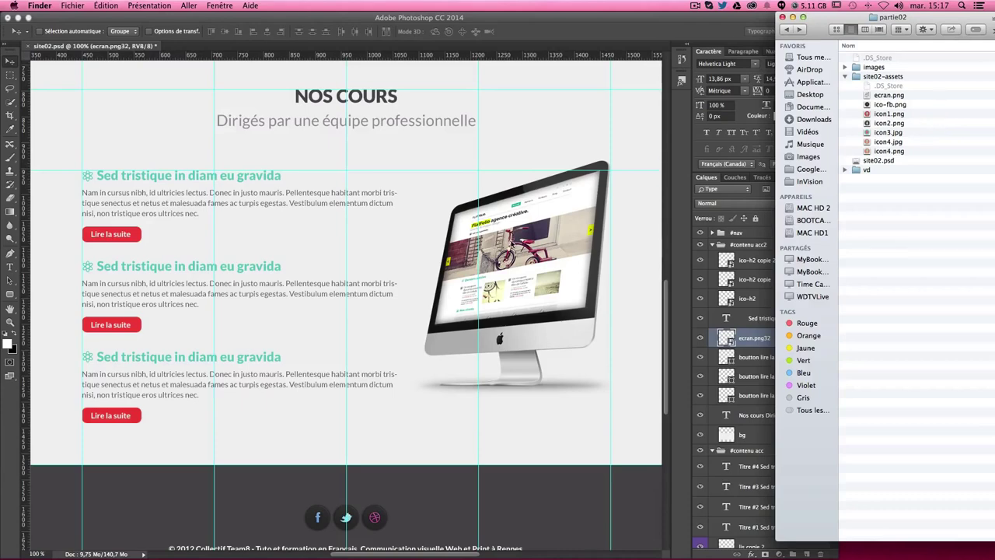
left_click(758, 340)
right_click(775, 342)
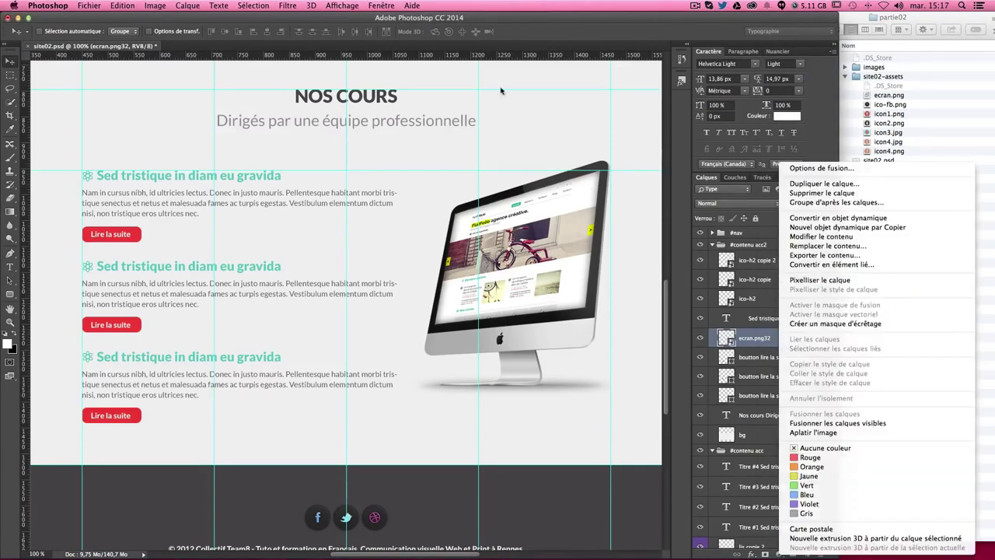
left_click(295, 5)
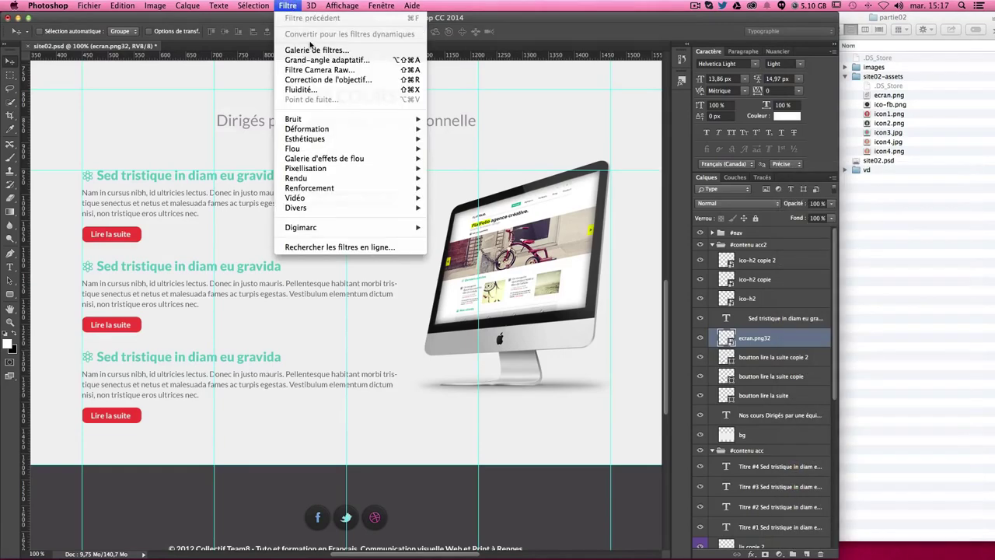
left_click(585, 229)
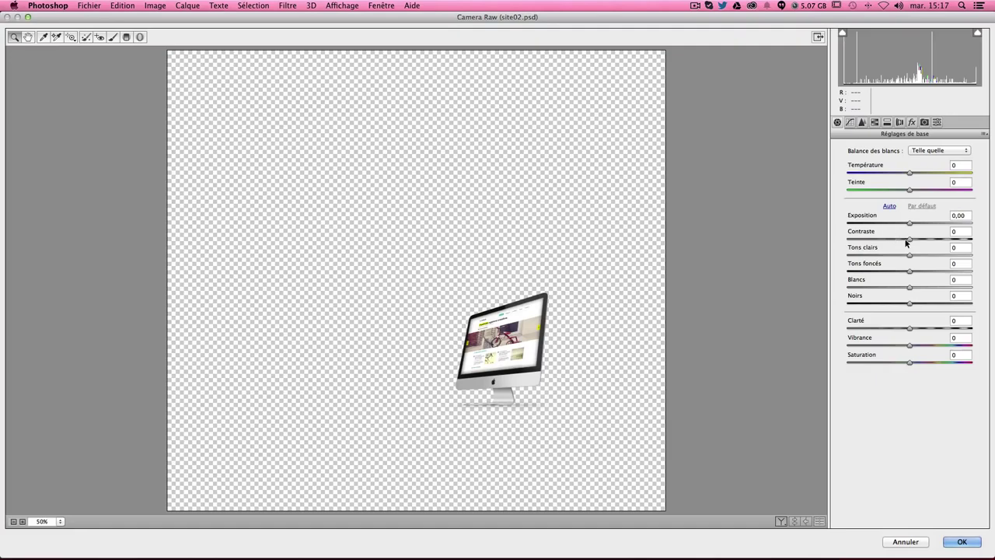
left_click_drag(909, 223, 848, 225)
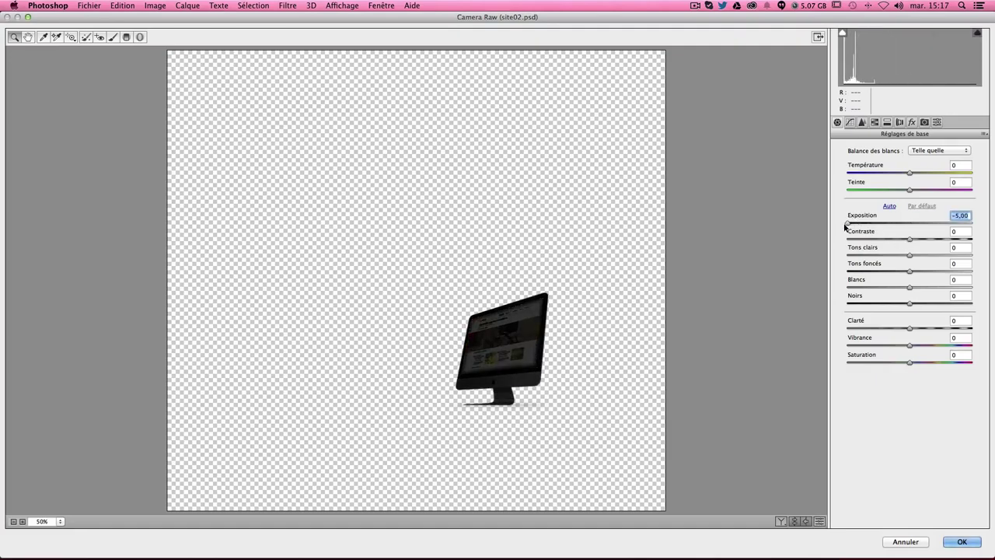
key("Return")
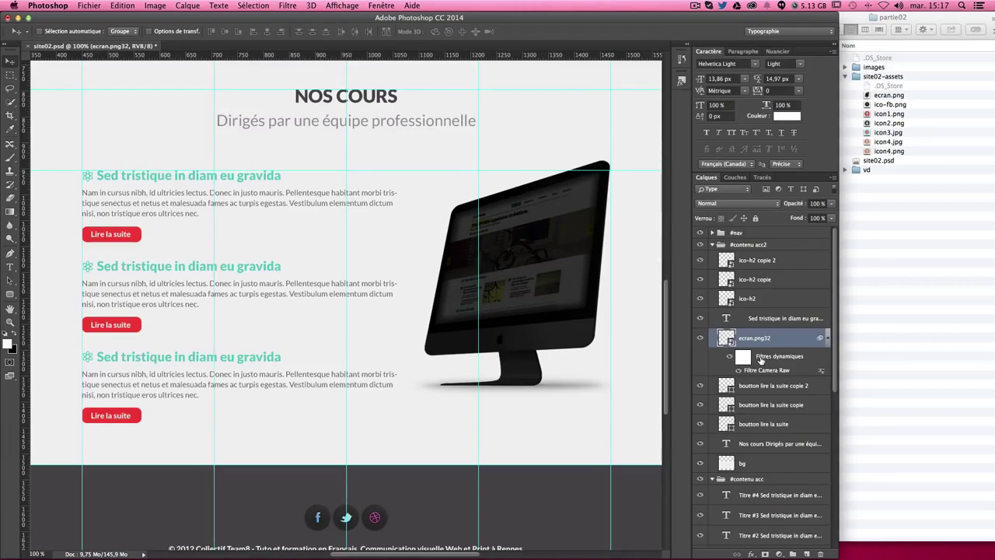
double_click(822, 371)
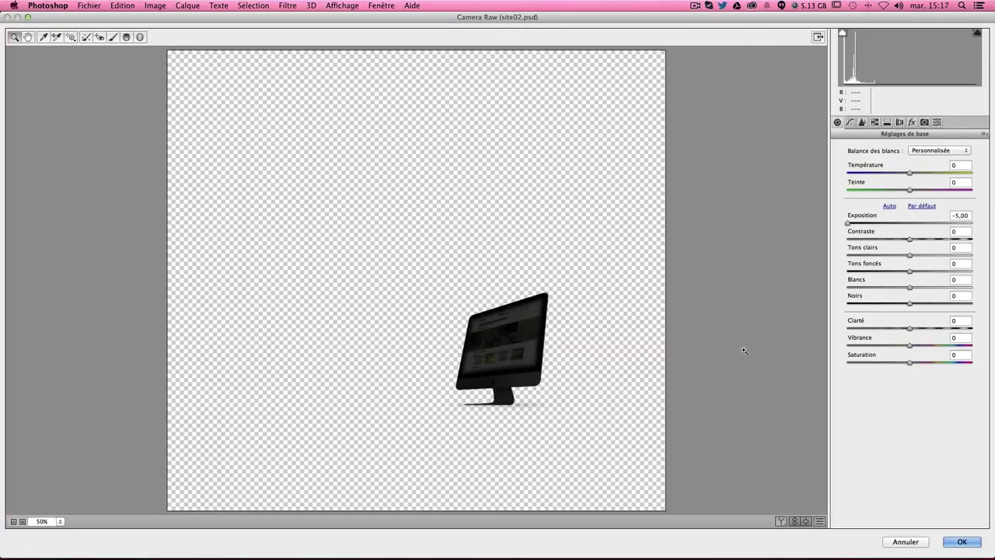
mouse_move(854, 223)
left_mouse_down()
mouse_move(876, 224)
mouse_move(848, 224)
left_mouse_up()
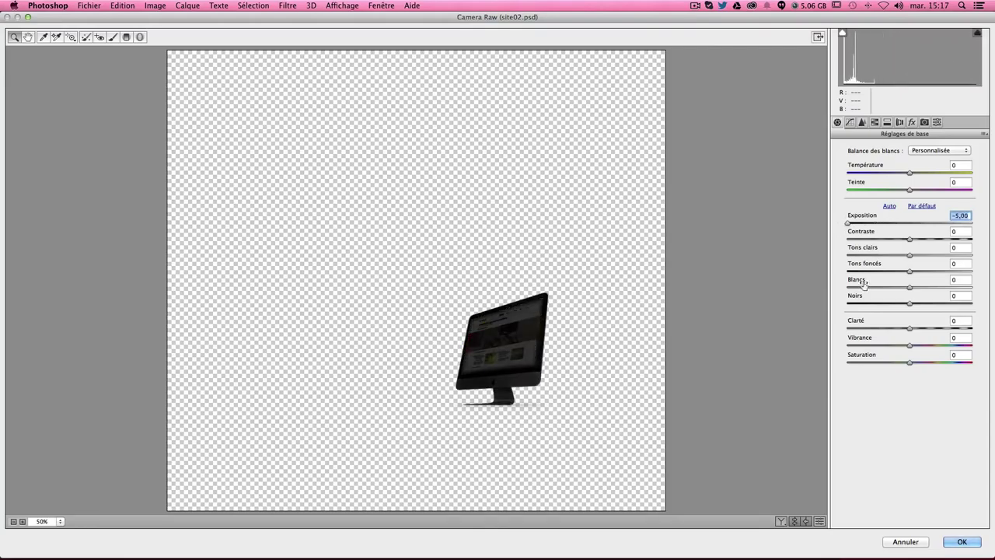
left_click(907, 542)
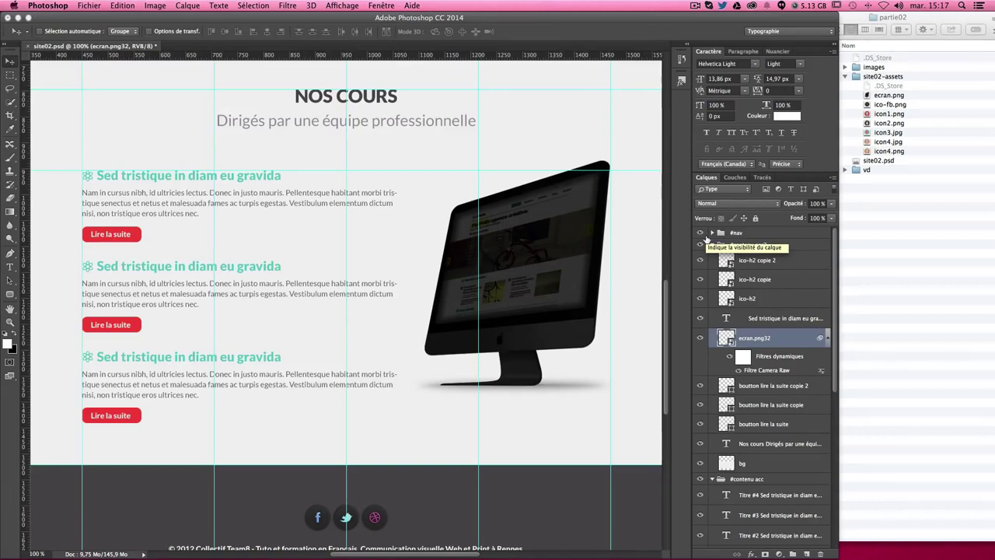
left_click(878, 99)
double_click(877, 100)
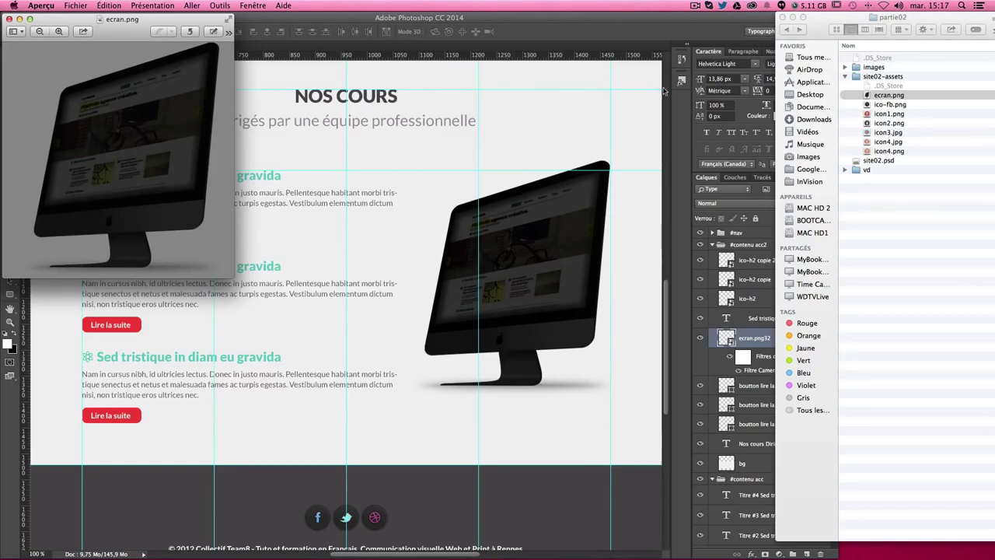
left_click(638, 300)
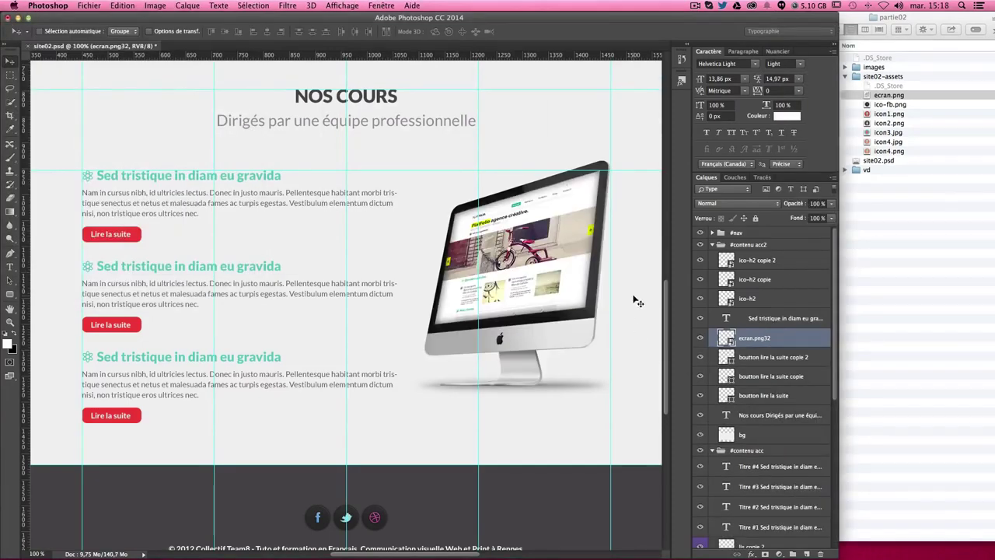